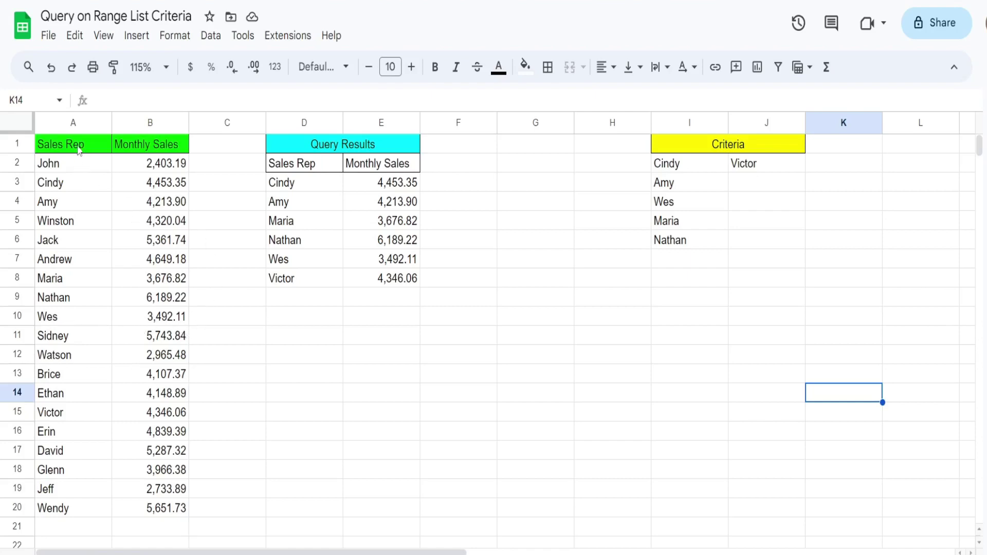
Review the sales data, the D2 QUERY formula and the Criteria range I2:J7.
left_click_drag(148, 153, 132, 265)
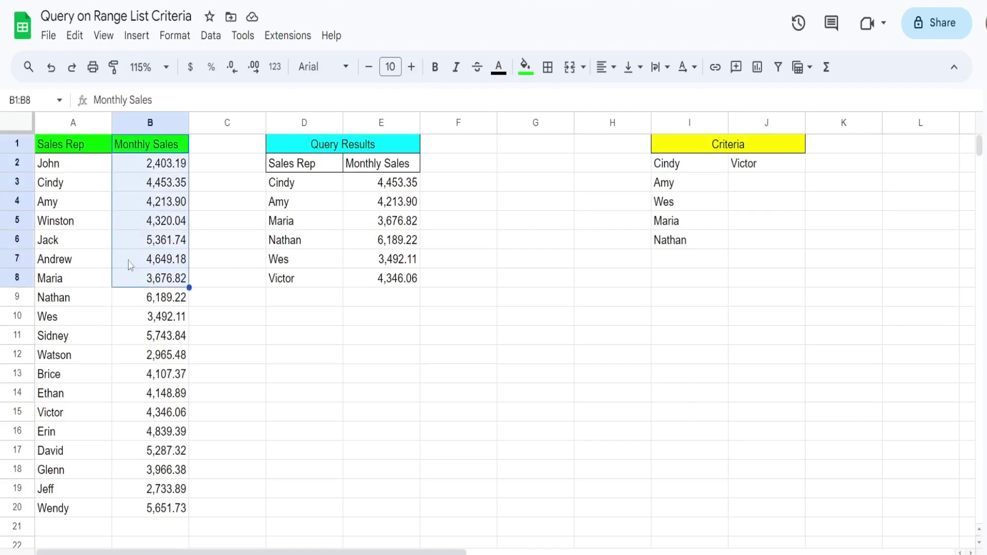
left_click_drag(76, 149, 116, 451)
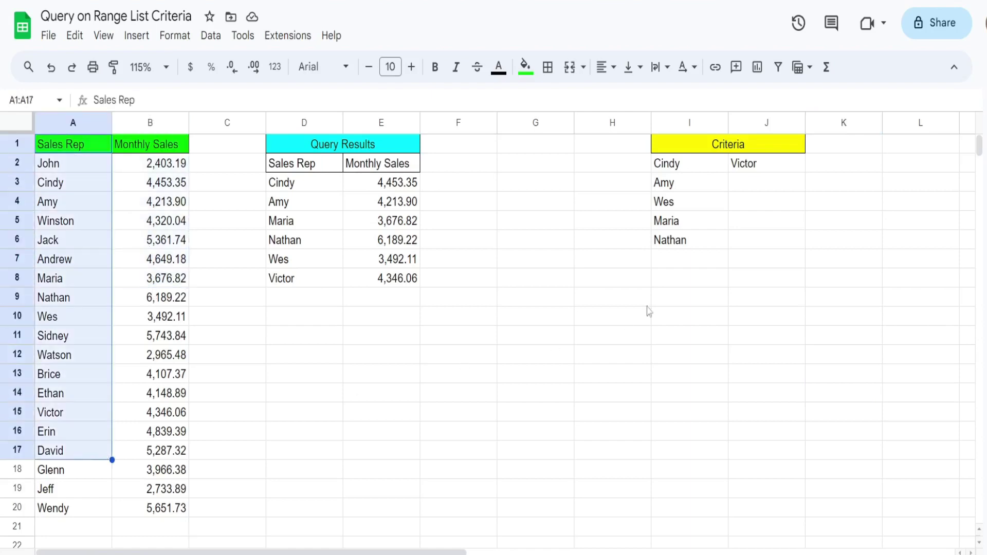
left_click_drag(690, 167, 765, 262)
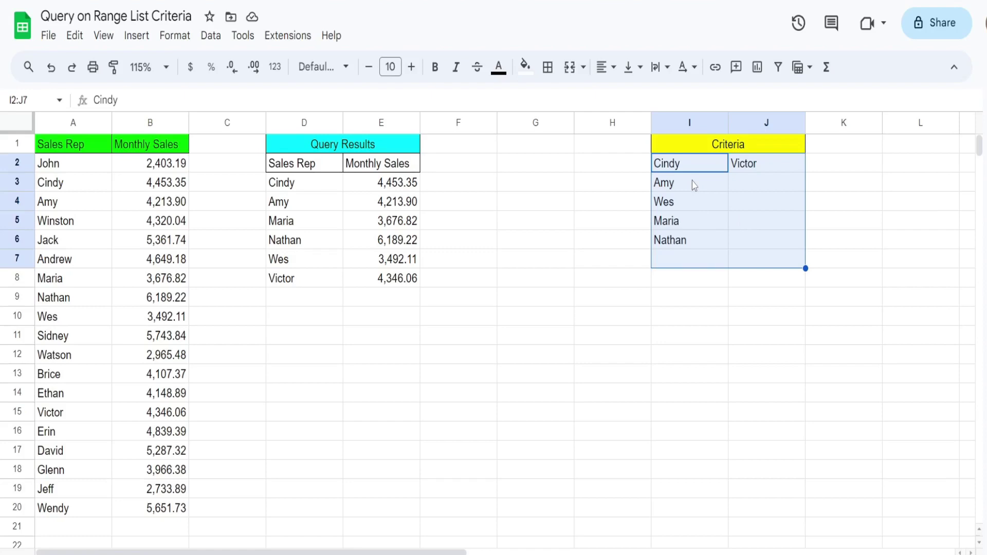
left_click(307, 168)
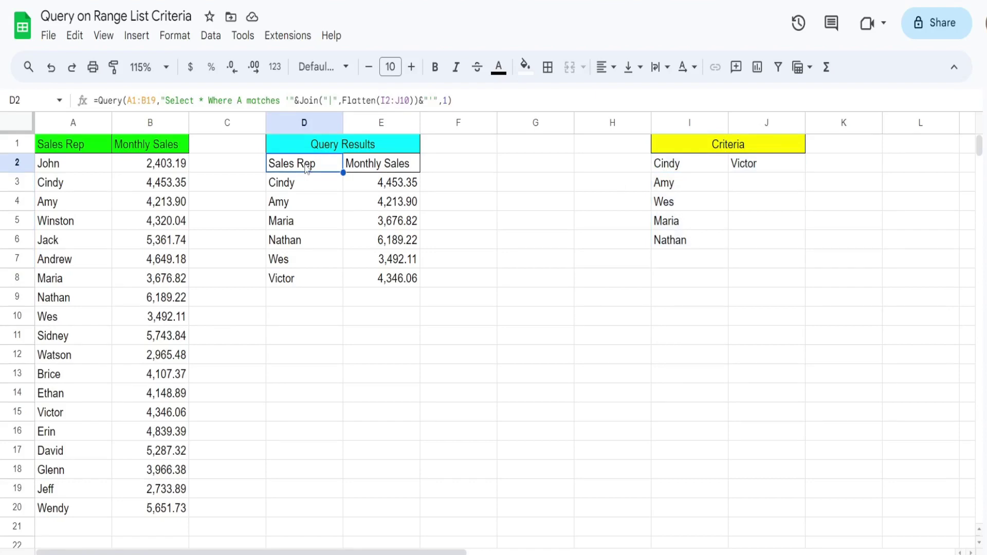
left_click_drag(678, 166, 761, 270)
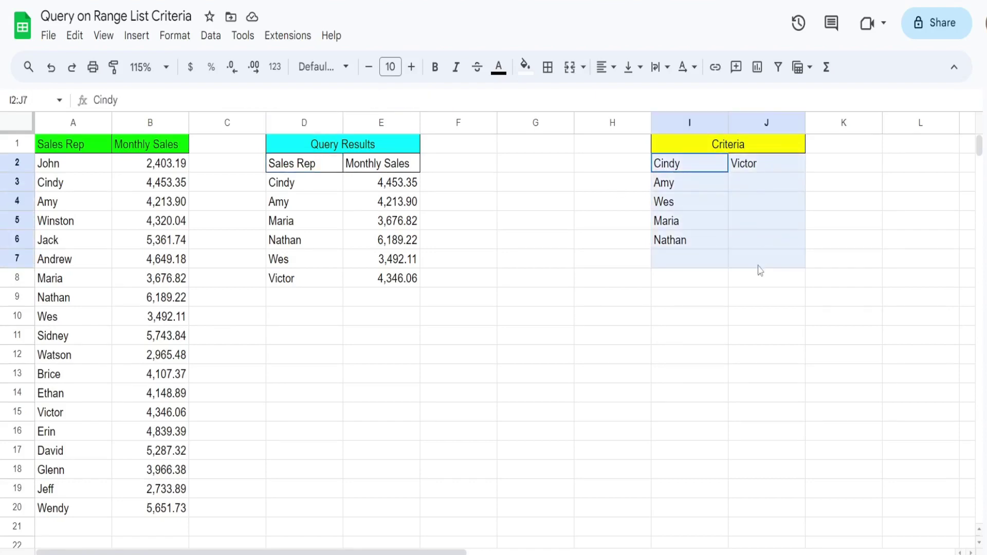
left_click_drag(760, 270, 760, 270)
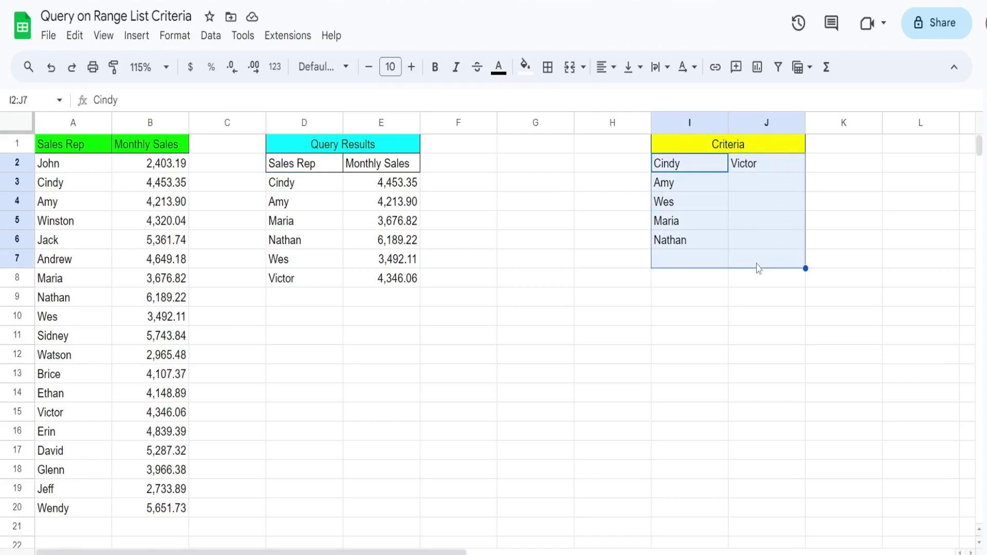
Add Brice and Erin as new names in the Criteria list below Victor.
left_click(748, 190)
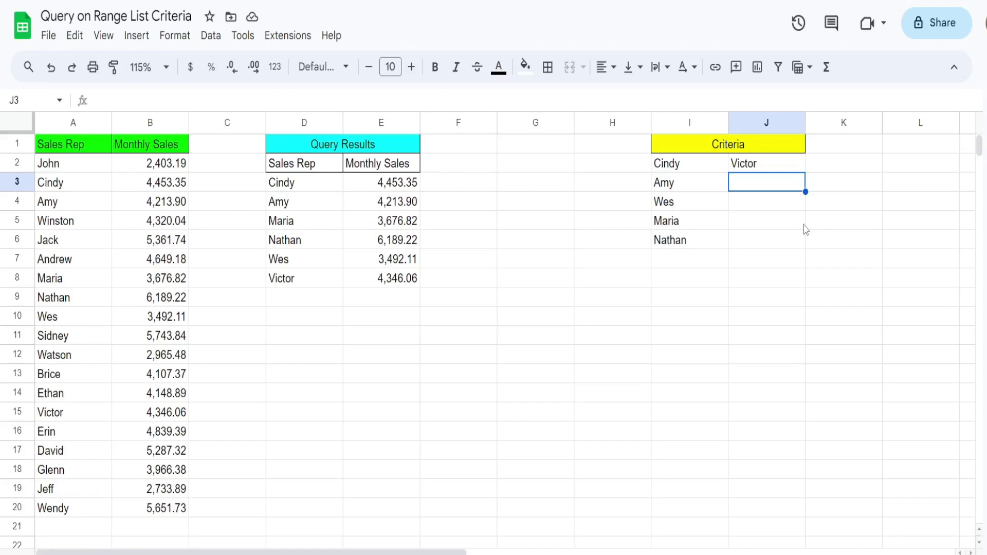
type("Brice")
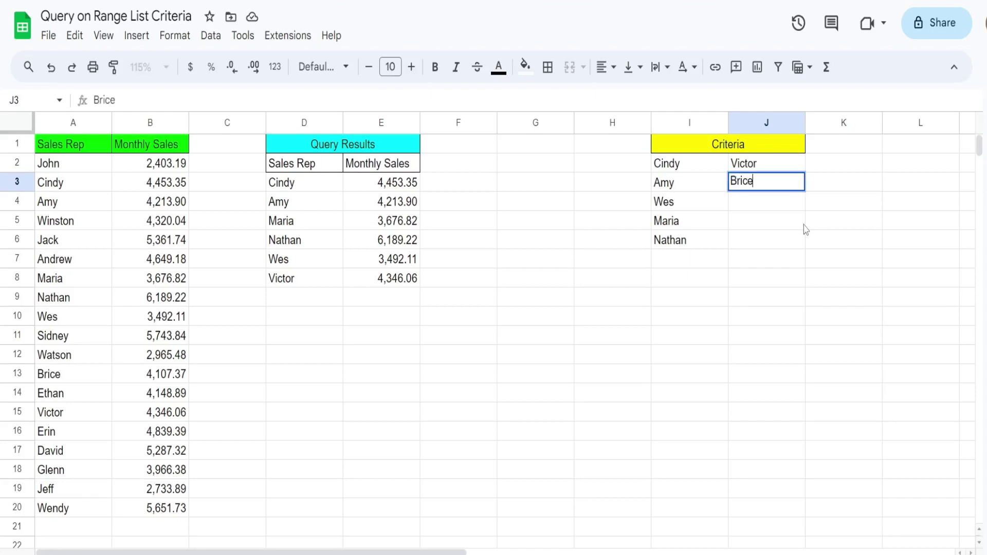
key("Return")
type("Erin")
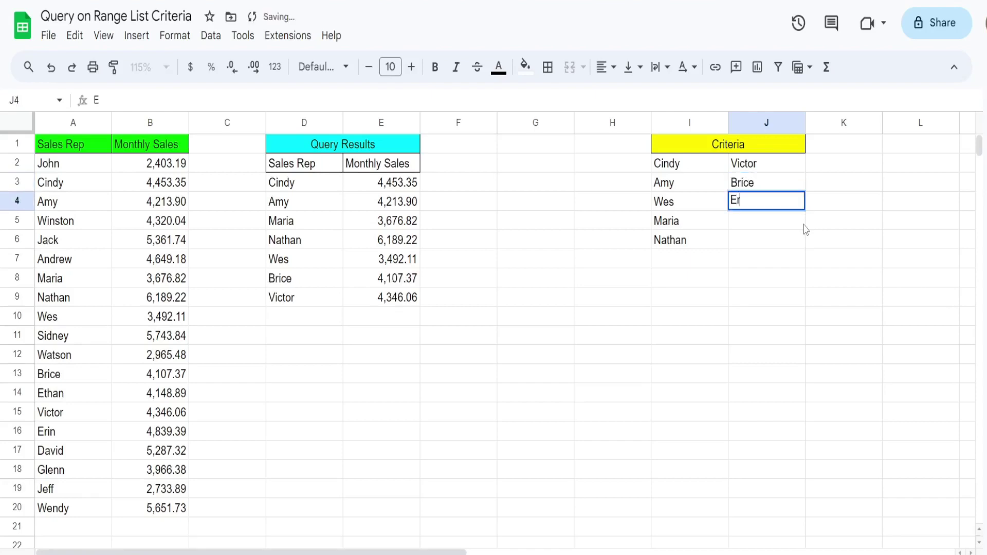
key("Return")
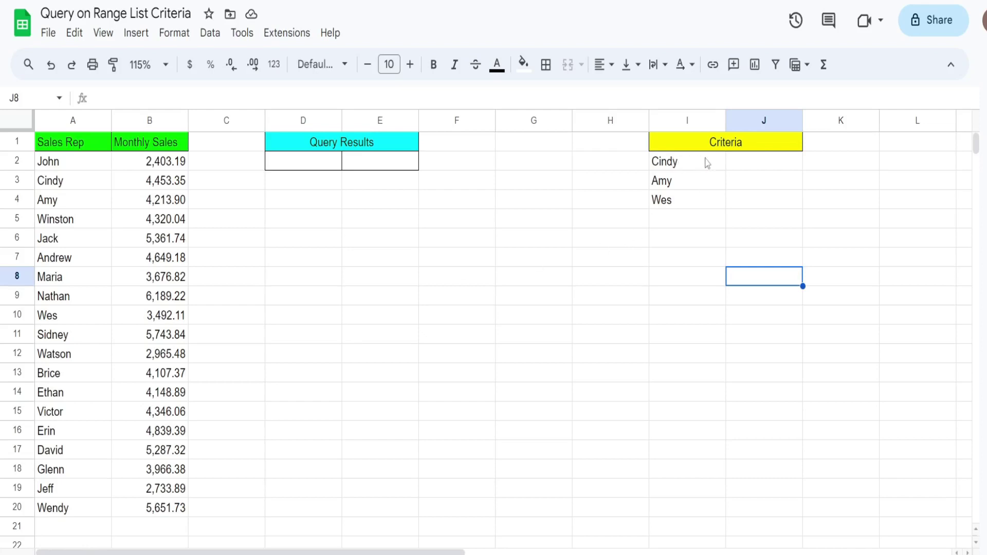
Enter =QUERY(A1:B20,"Select * Where A matches 'Cindy|Amy|Wes'",1) in D2.
left_click(292, 168)
type("=Query")
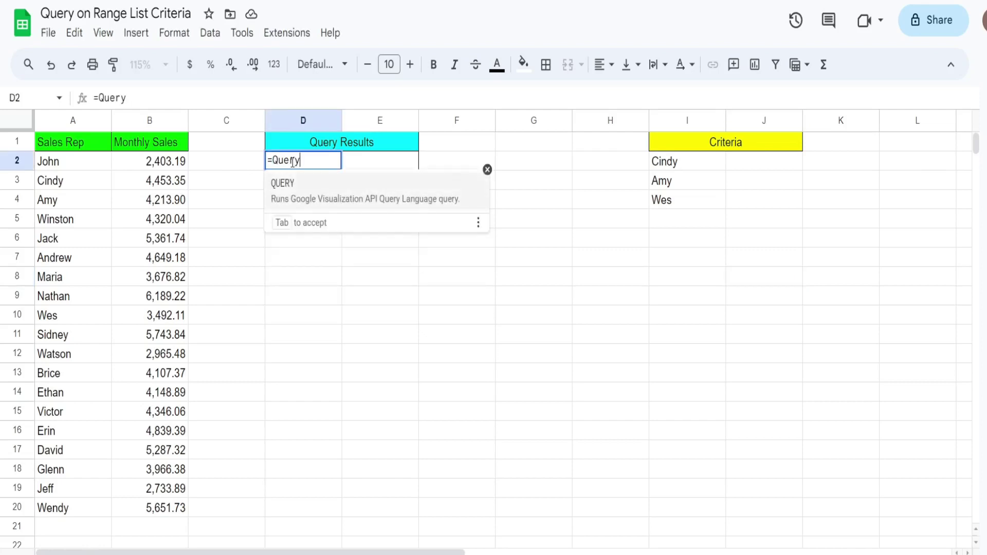
key("Tab")
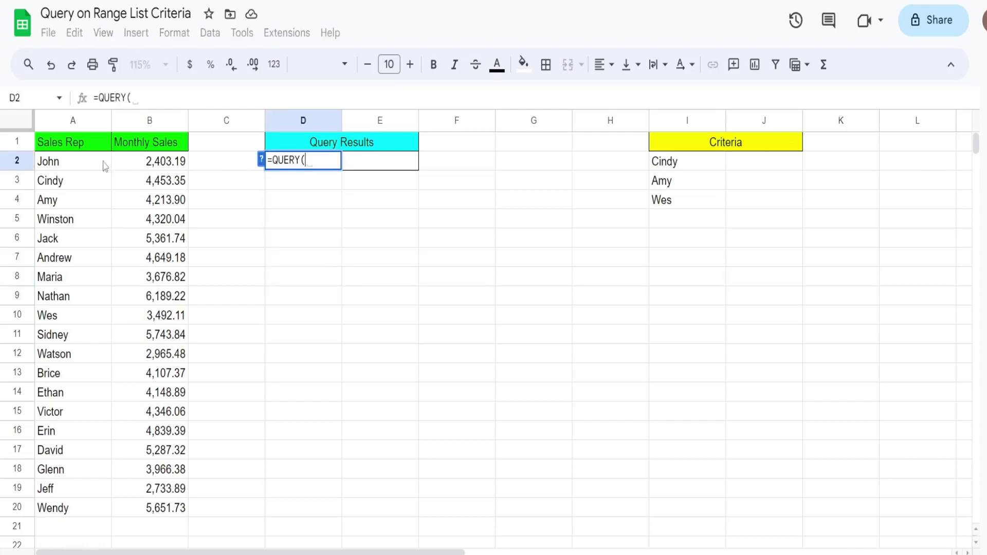
left_click(72, 143)
left_click_drag(71, 142, 155, 509)
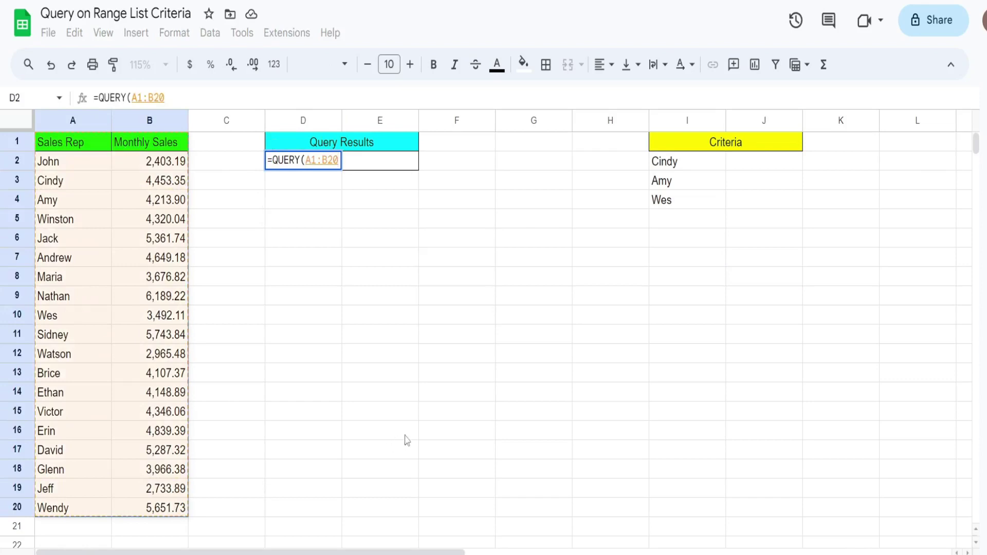
type(",")
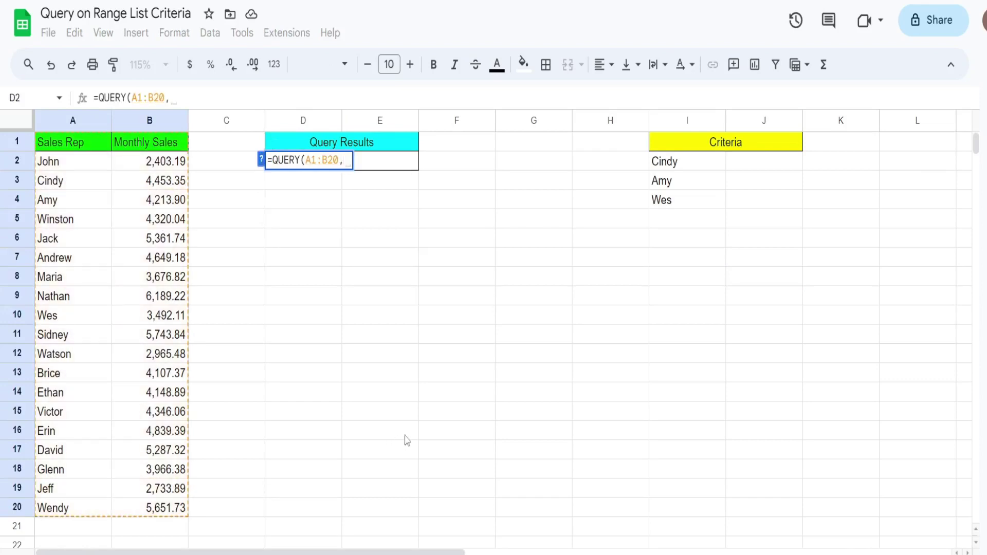
type("\"S")
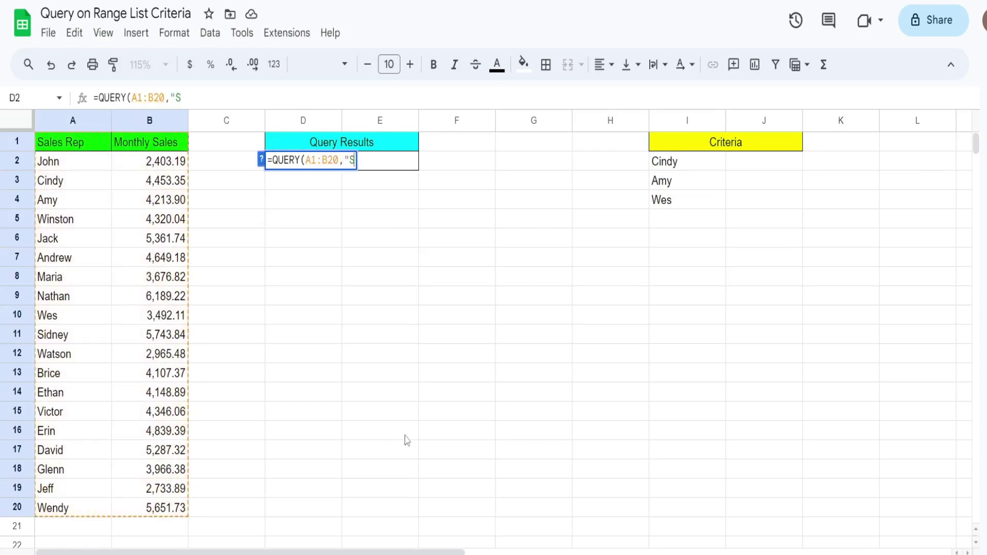
type("elect ")
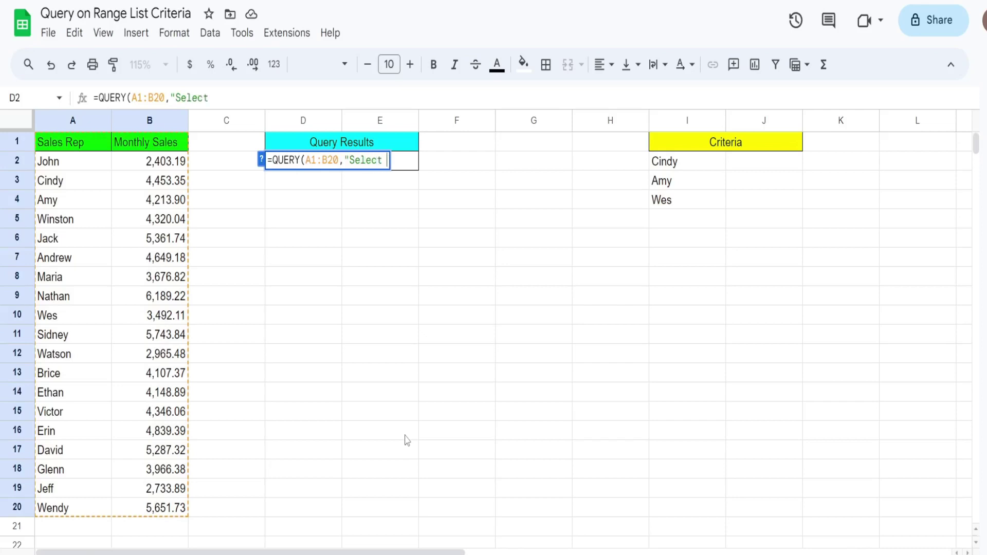
type("* Where ")
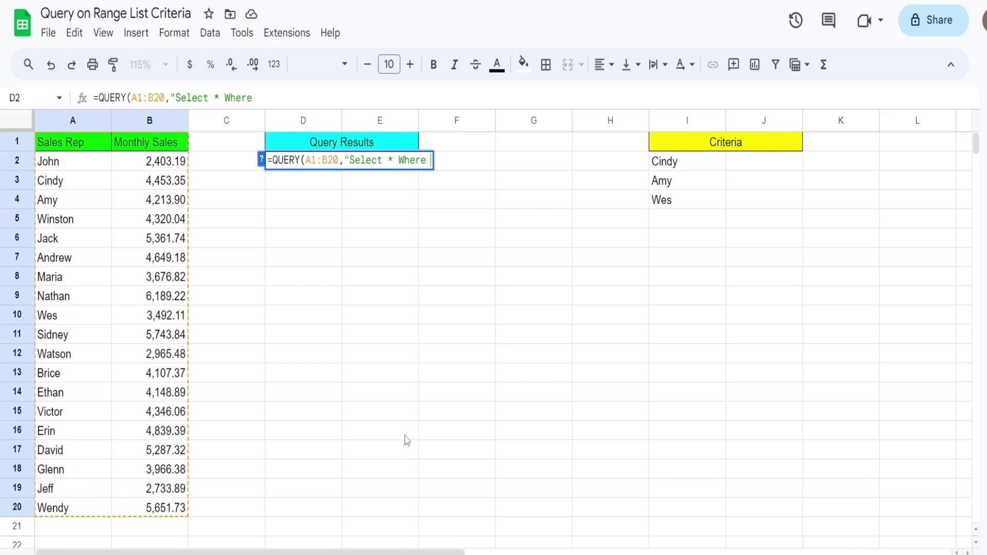
type("A")
type(" mat")
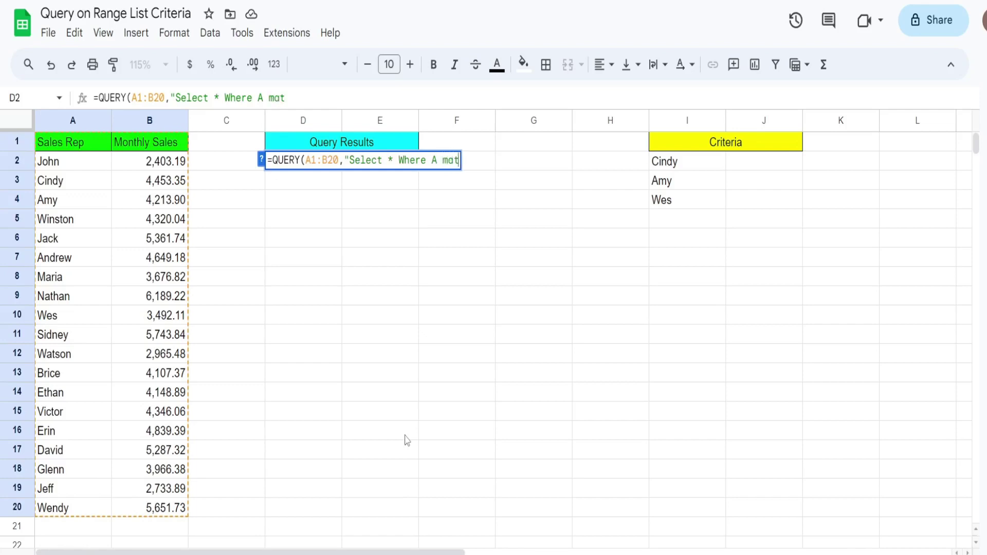
type("ches ")
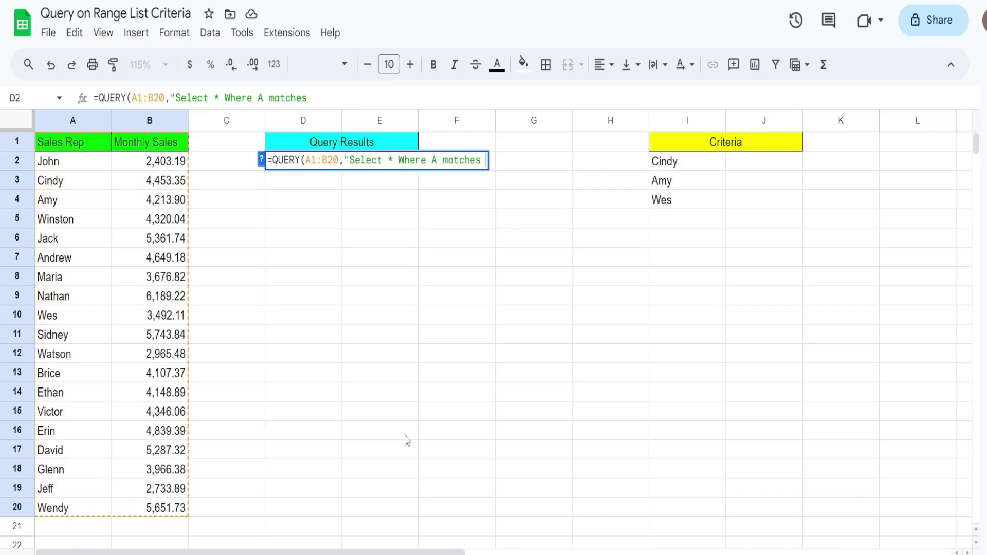
type("'")
type("Cindy")
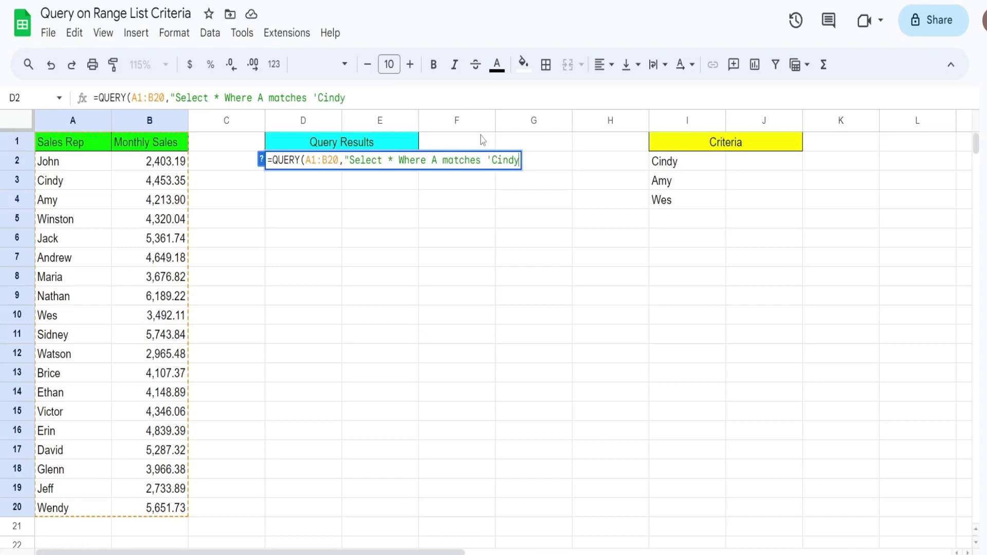
type("|")
type("Amy")
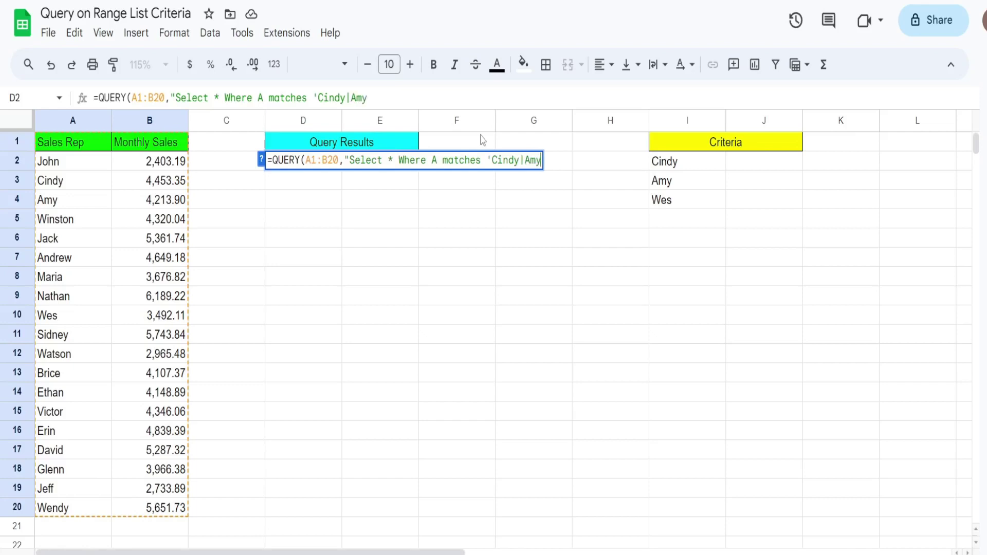
type("|Wes")
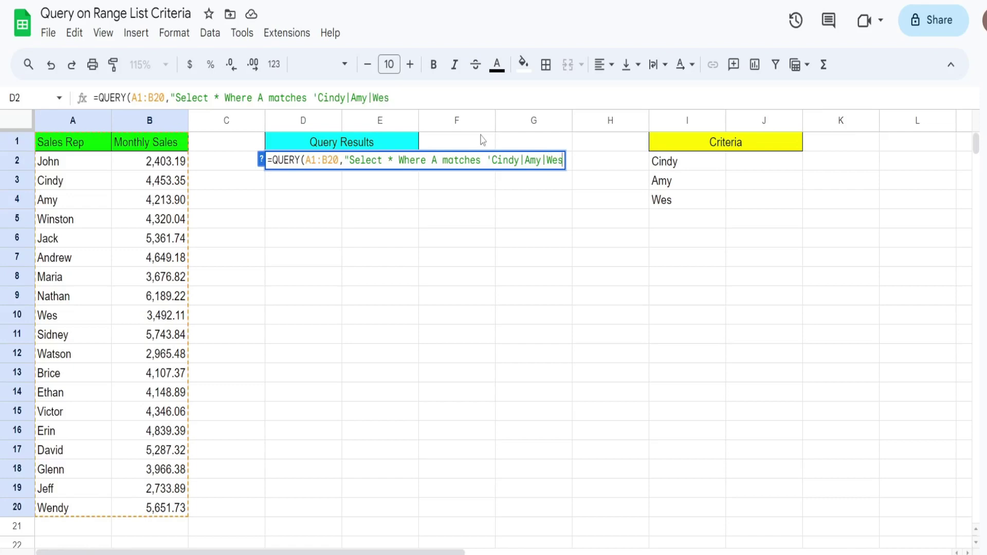
type("'\",")
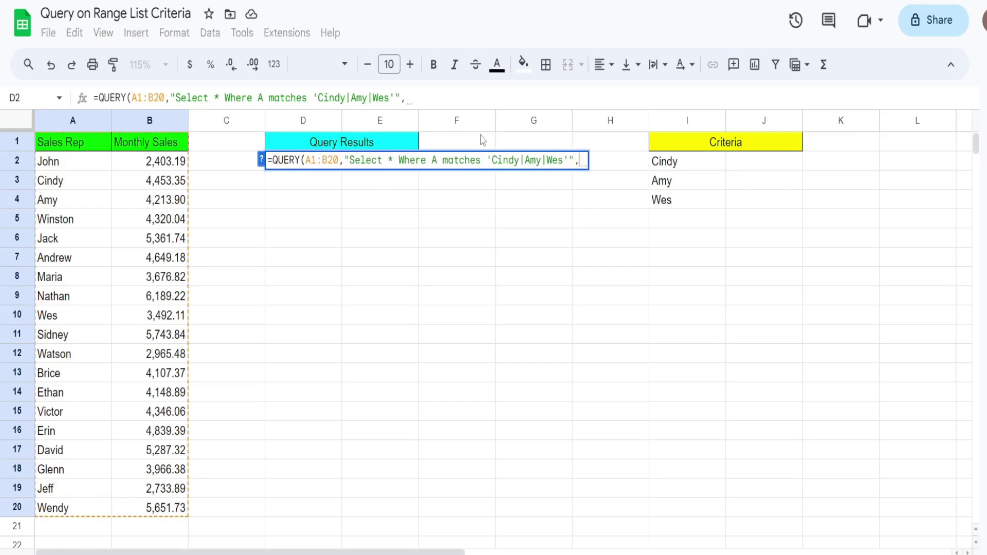
type("1")
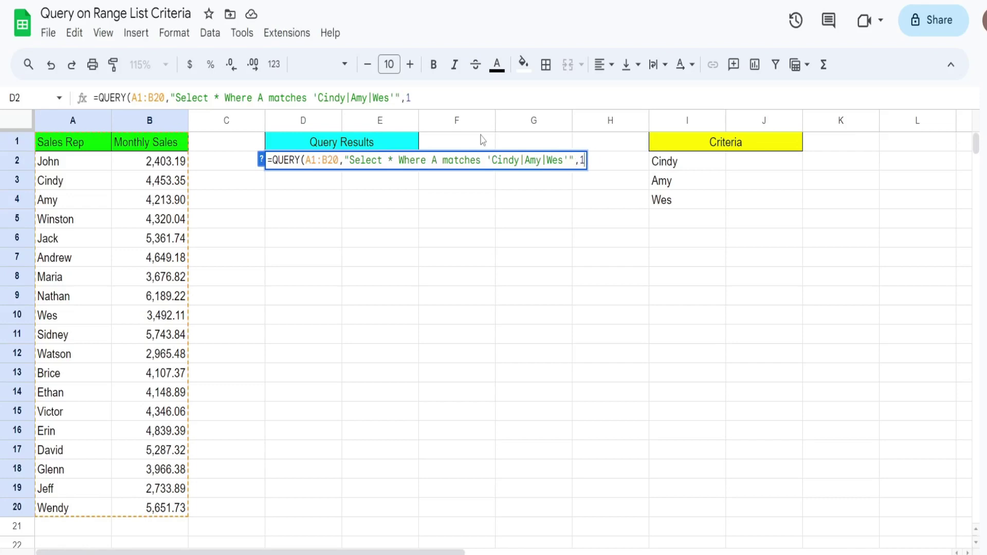
type(")")
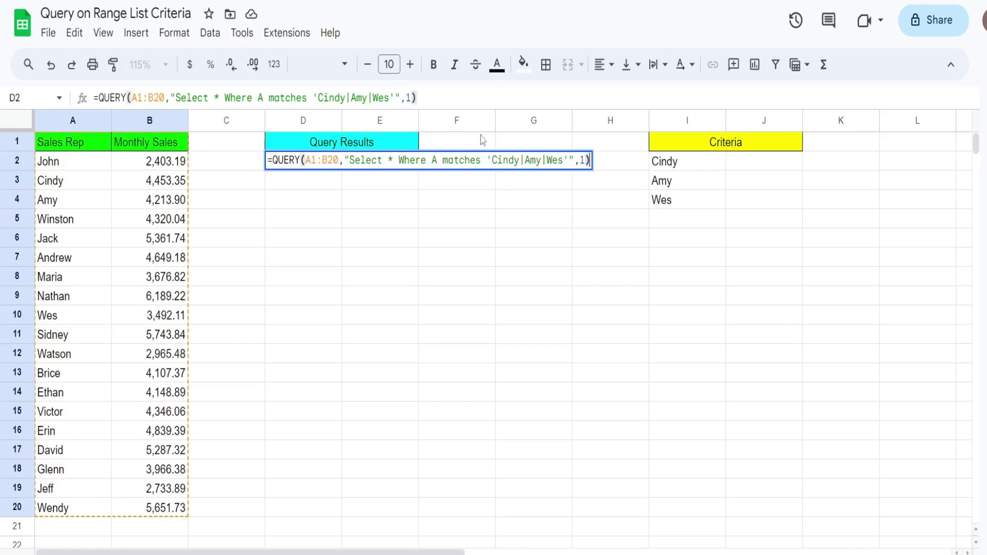
key("Return")
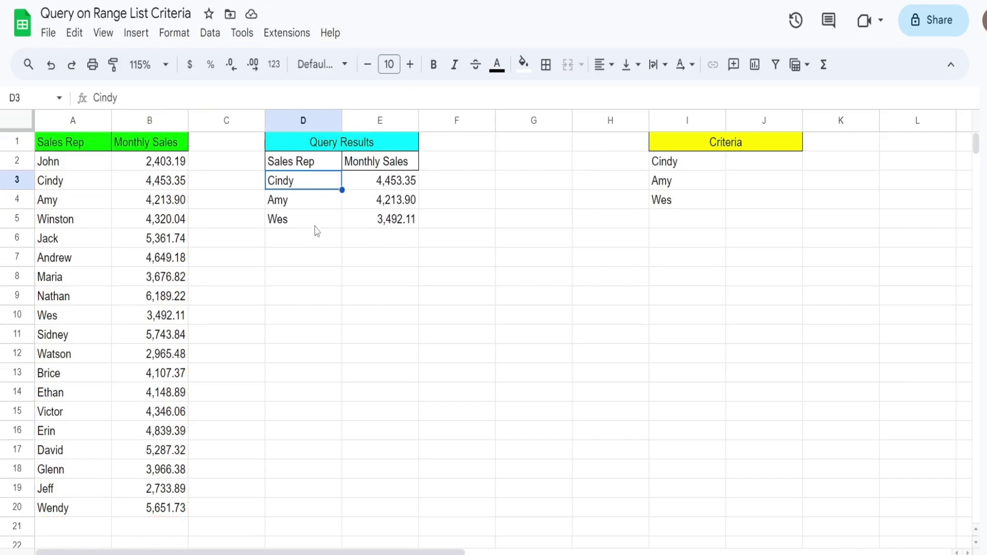
Edit D2's formula and select the hard-coded Cindy|Amy|Wes pattern.
left_click(306, 171)
double_click(304, 163)
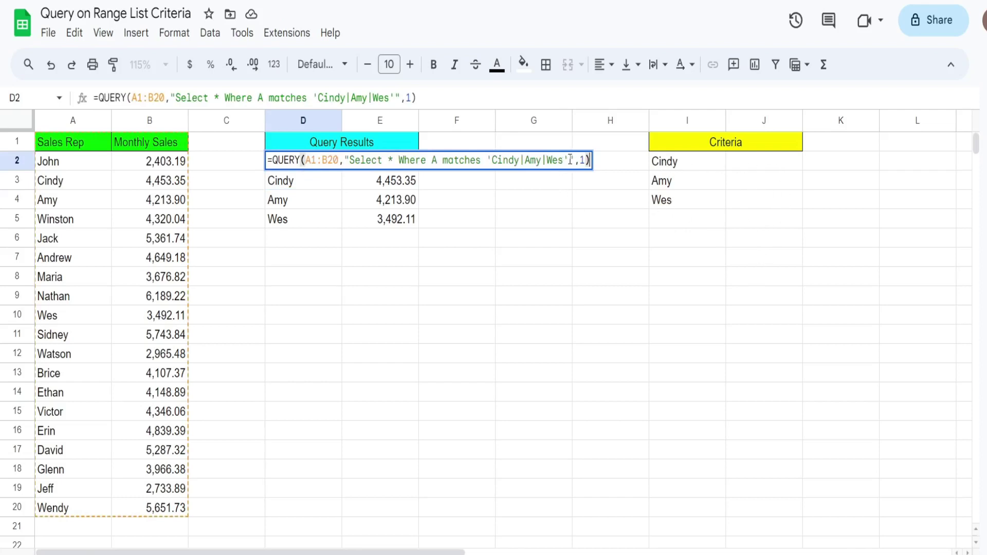
left_click_drag(570, 160, 494, 158)
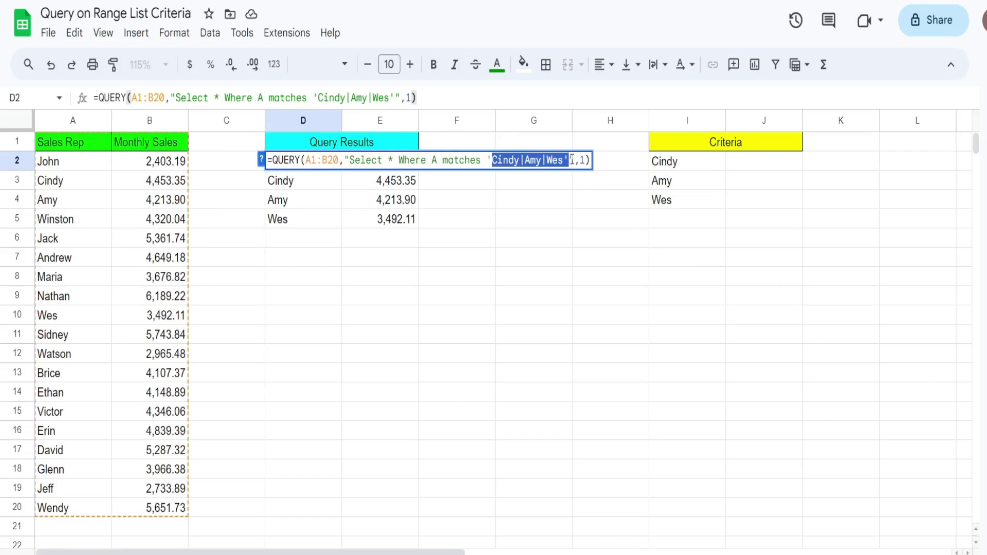
Delete the hard-coded names, leaving only the empty quotes after matches in D2.
key("BackSpace")
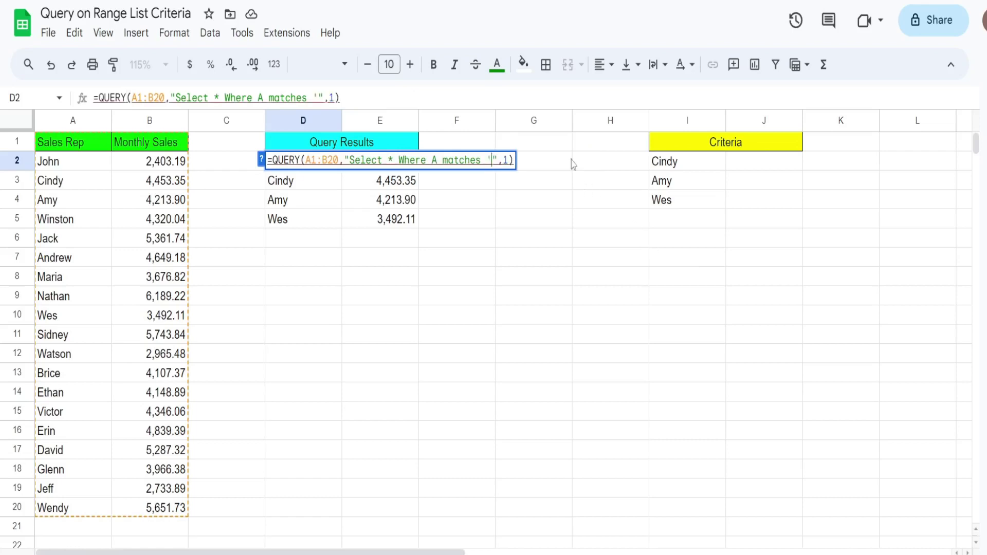
double_click(489, 159)
left_click(497, 160)
double_click(489, 159)
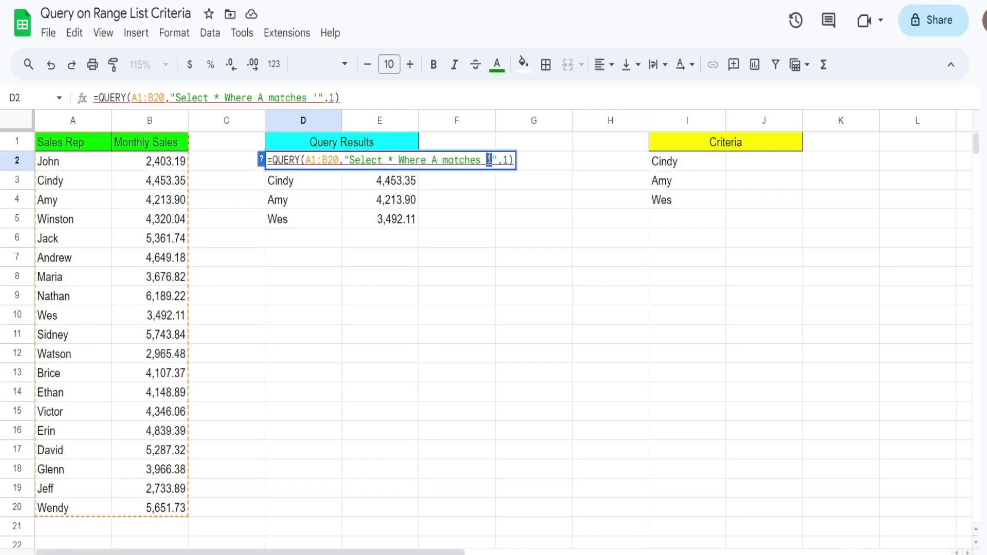
left_click(497, 158)
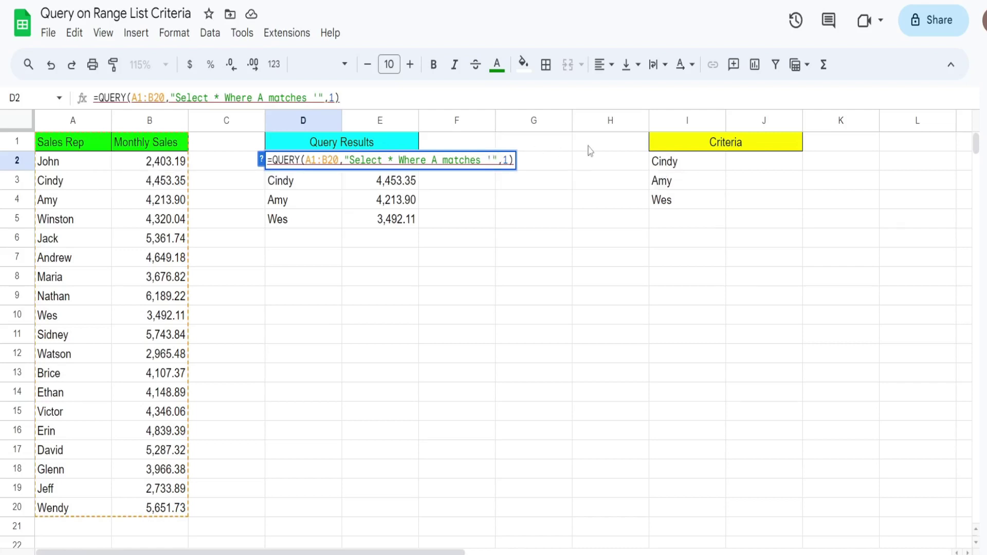
key("shift+Left")
Append &Join("|", after the pattern's closing quote in D2's formula.
left_click(494, 160)
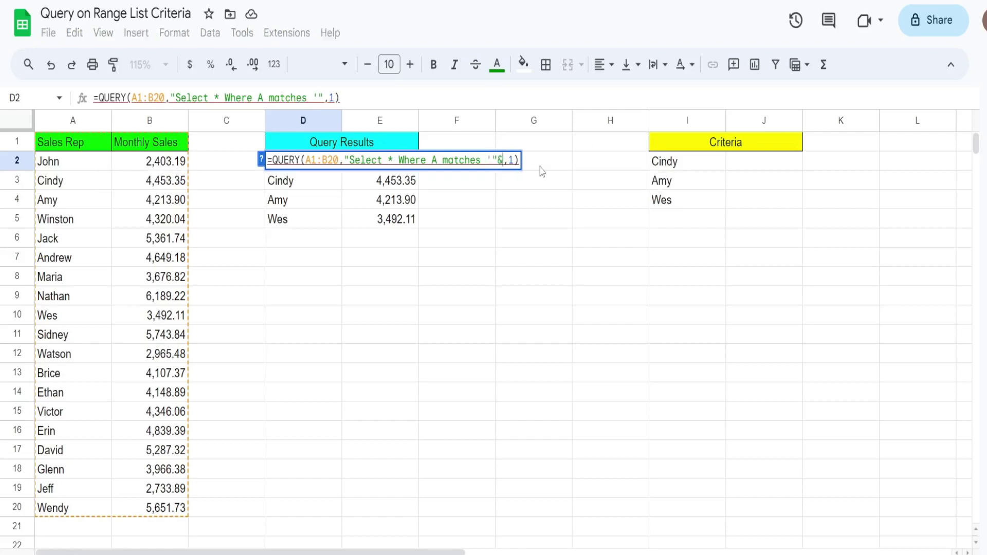
type("&")
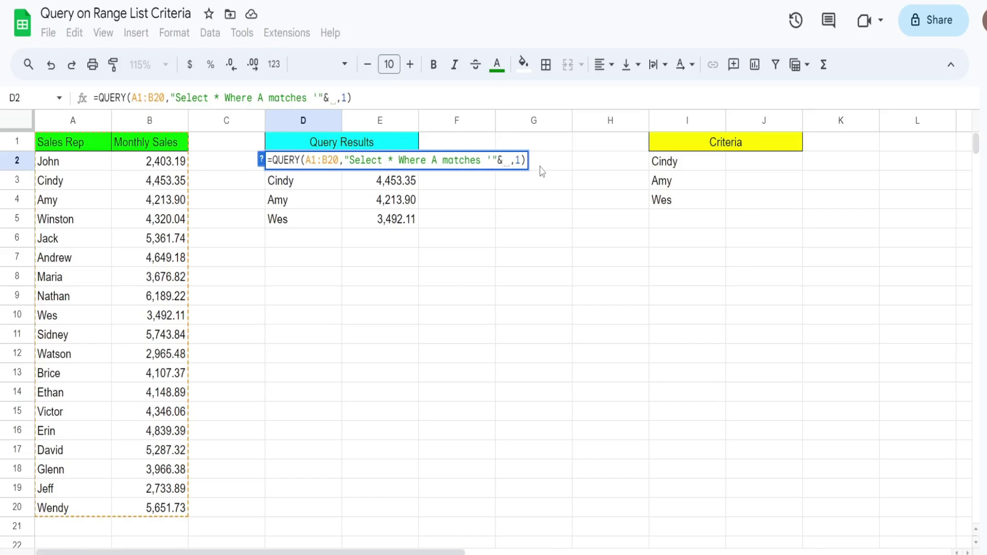
type("J")
type("oin")
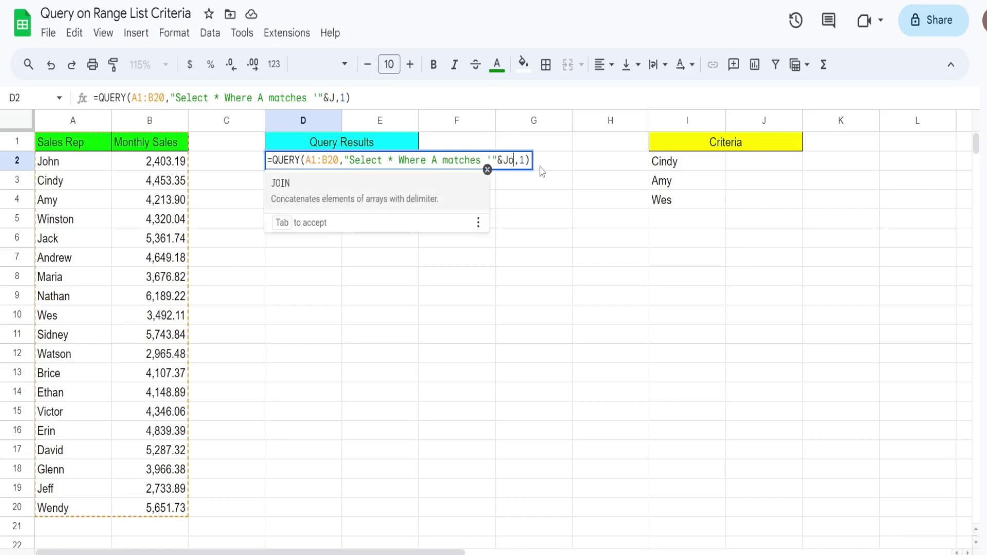
type("(")
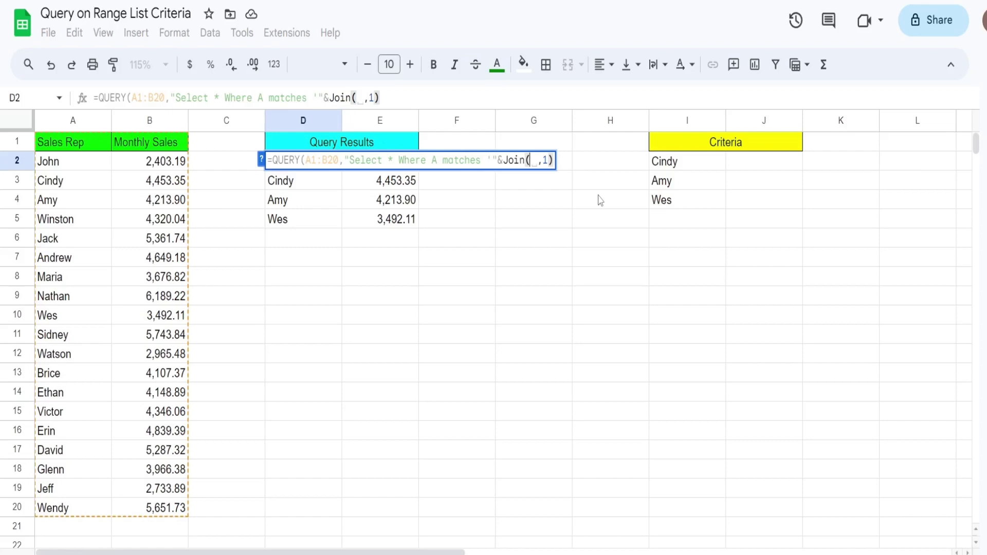
type("\"")
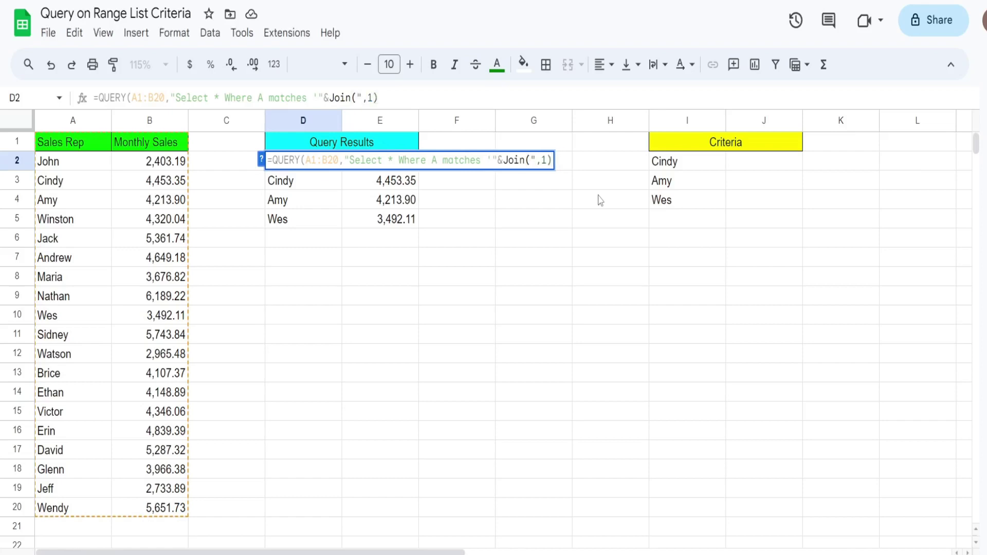
type("|\",")
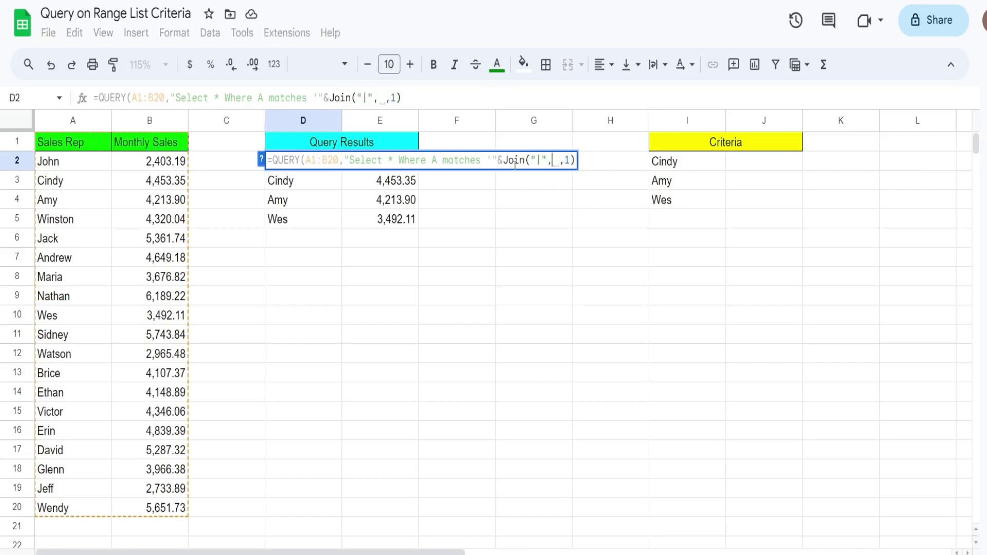
Complete the pattern as '"&JOIN("|",I2:I8)&"' so D2 matches the Criteria names.
left_click(672, 165)
left_click_drag(671, 165, 672, 280)
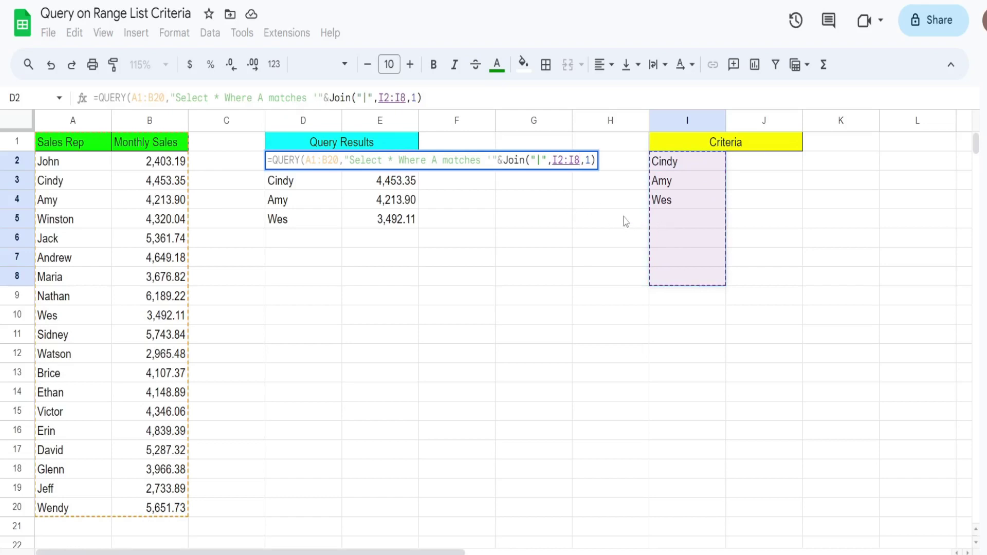
type(")")
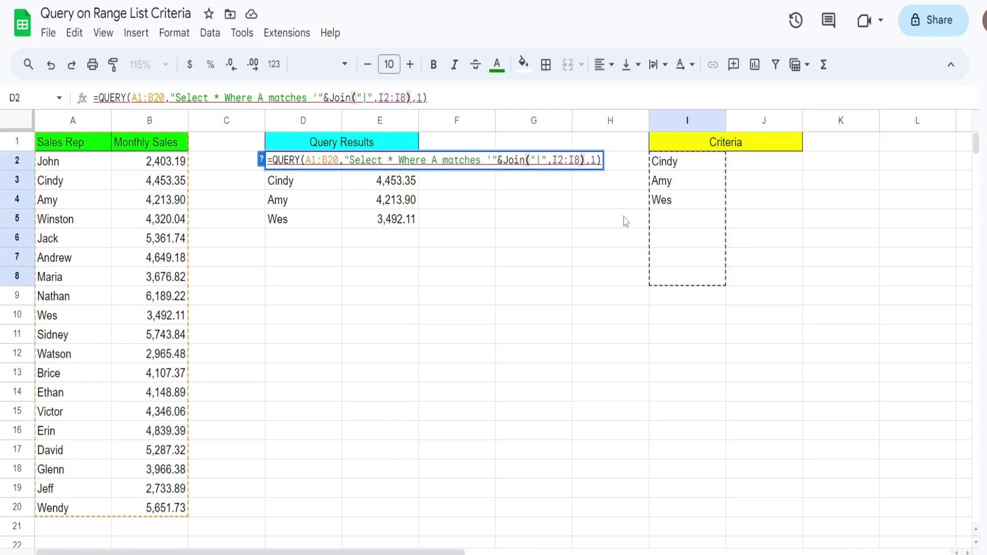
type("&")
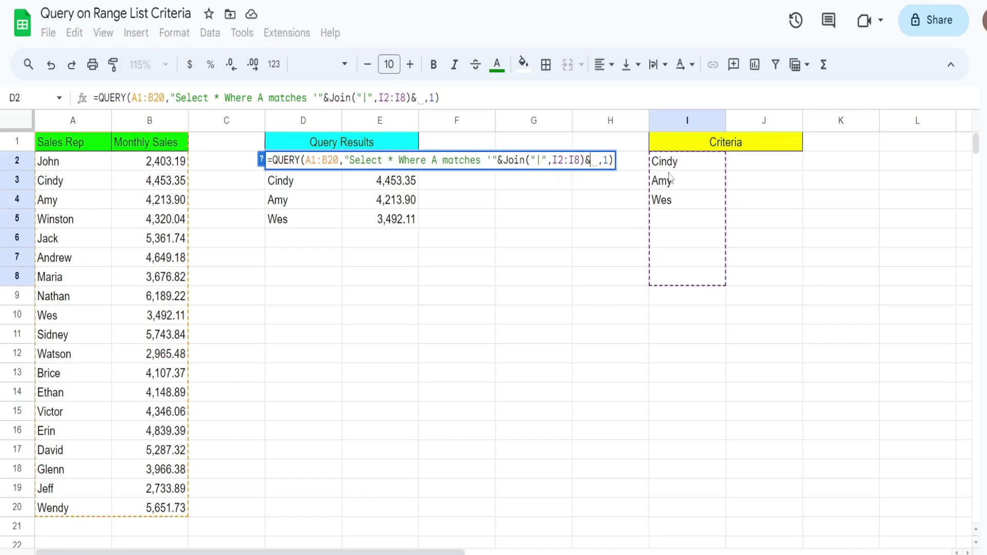
type("\"")
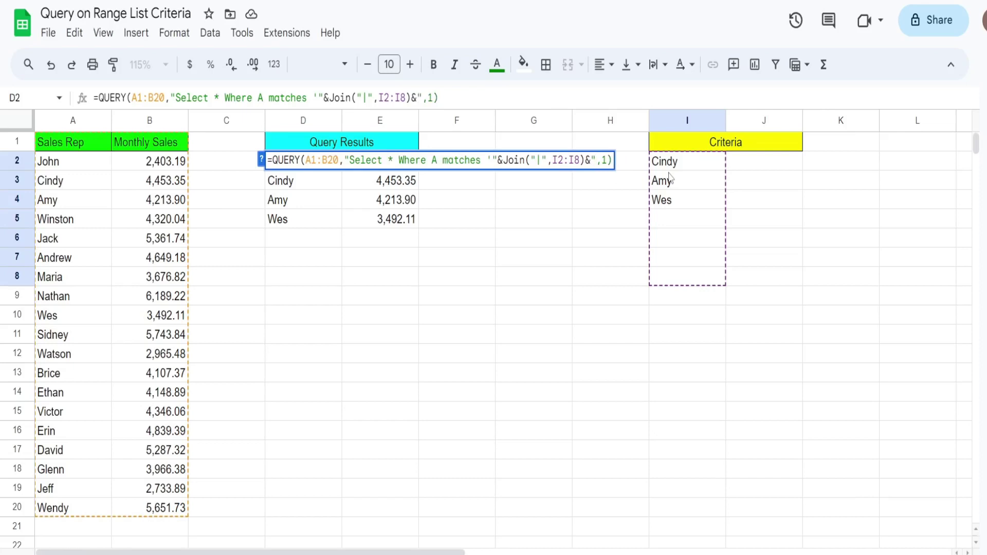
type("'")
left_click(582, 162)
left_click_drag(581, 162, 503, 160)
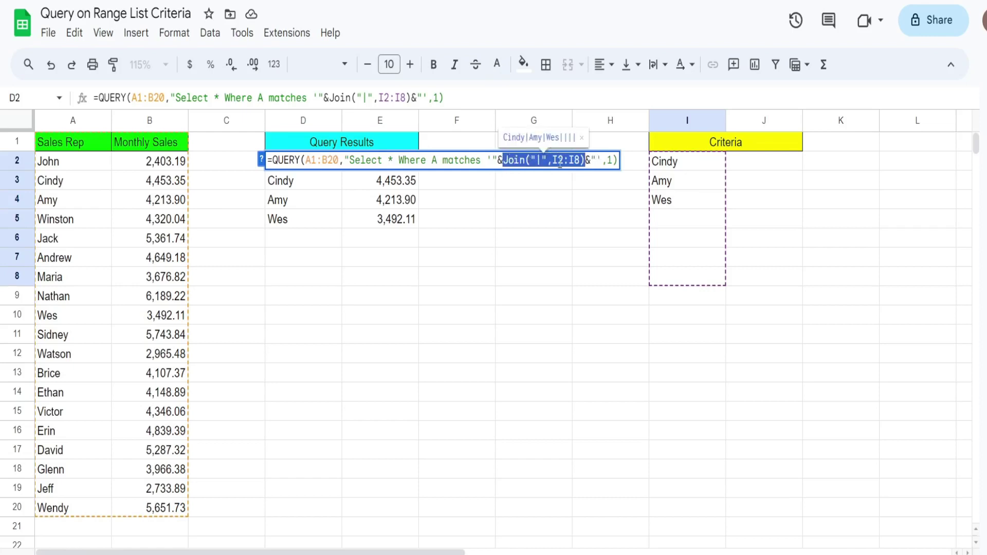
left_click(602, 161)
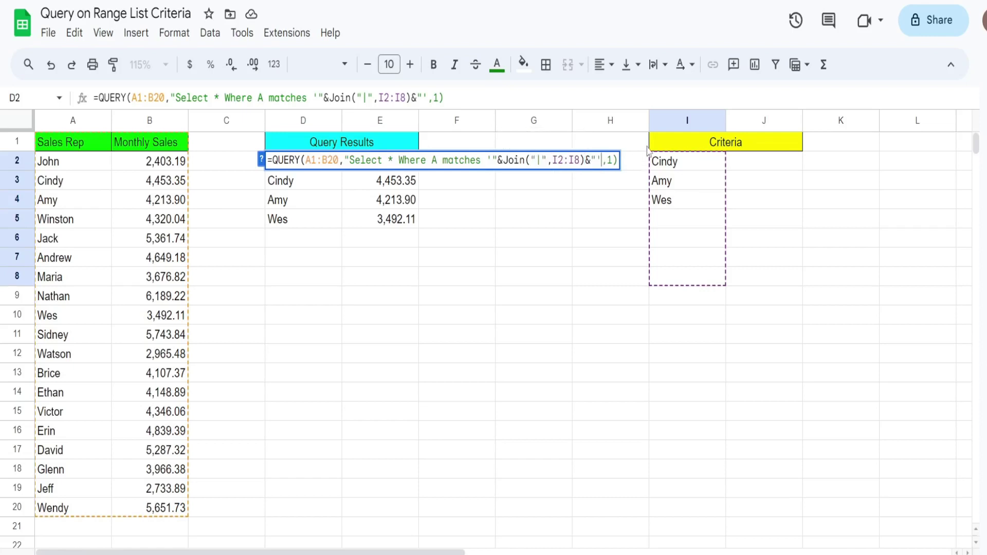
type("\"")
Commit the JOIN-based QUERY in D2 and re-check its formula.
key("Return")
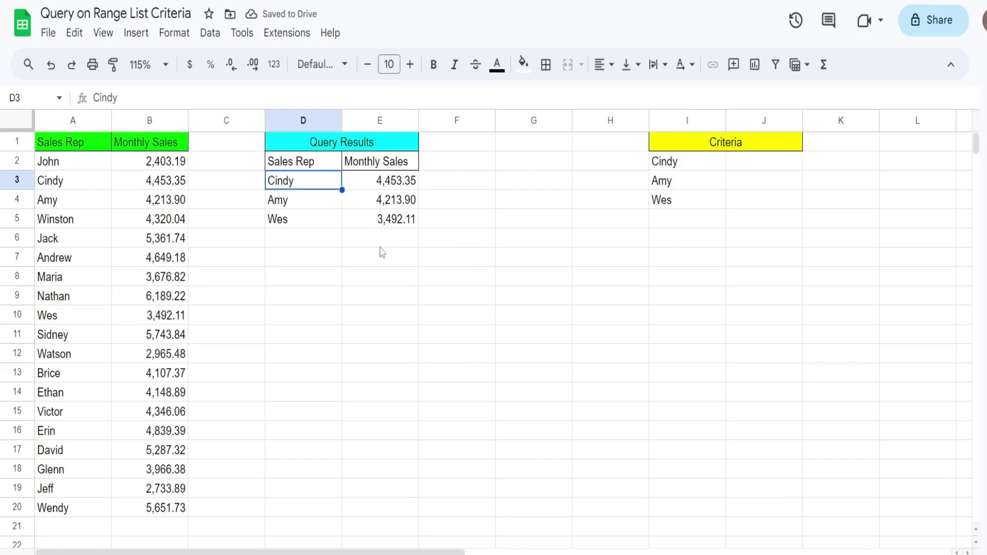
left_click(319, 165)
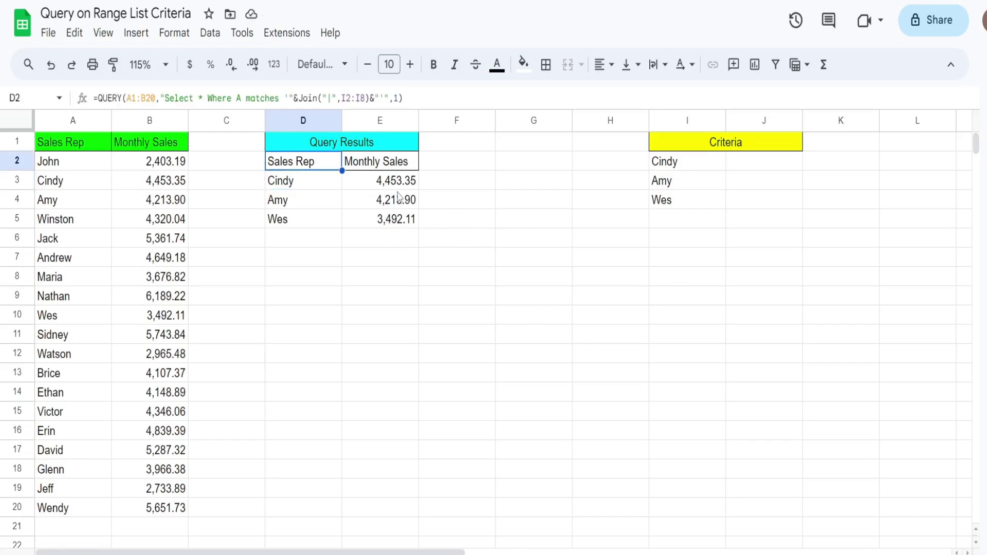
key("F2")
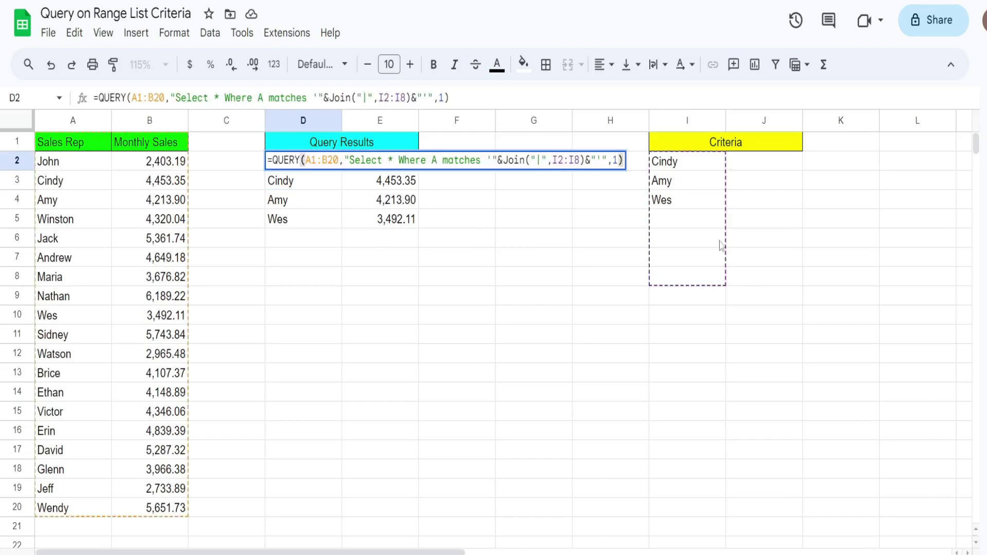
key("Return")
Add Maria in I5 and select the two-column criteria area I2:J7.
left_click(687, 225)
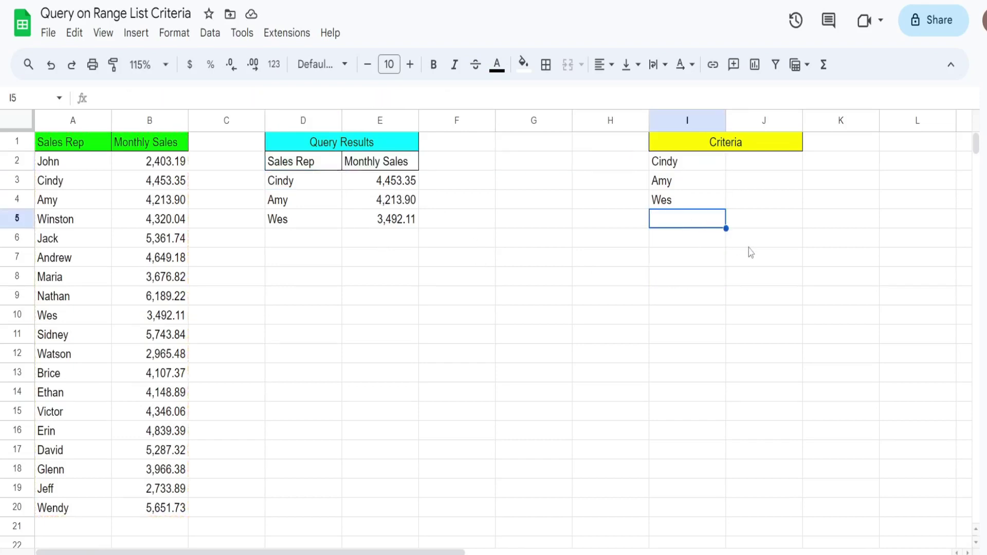
type("Maria")
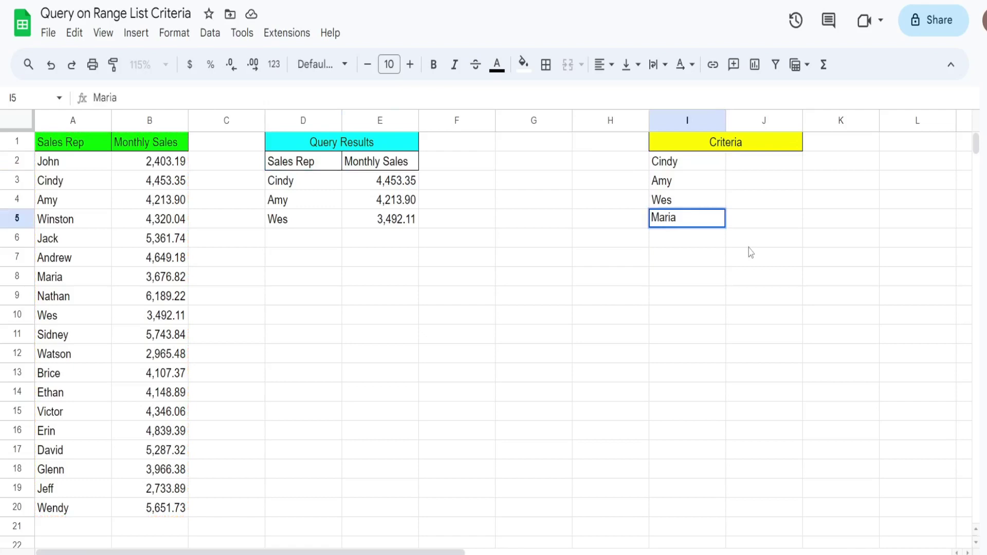
key("Return")
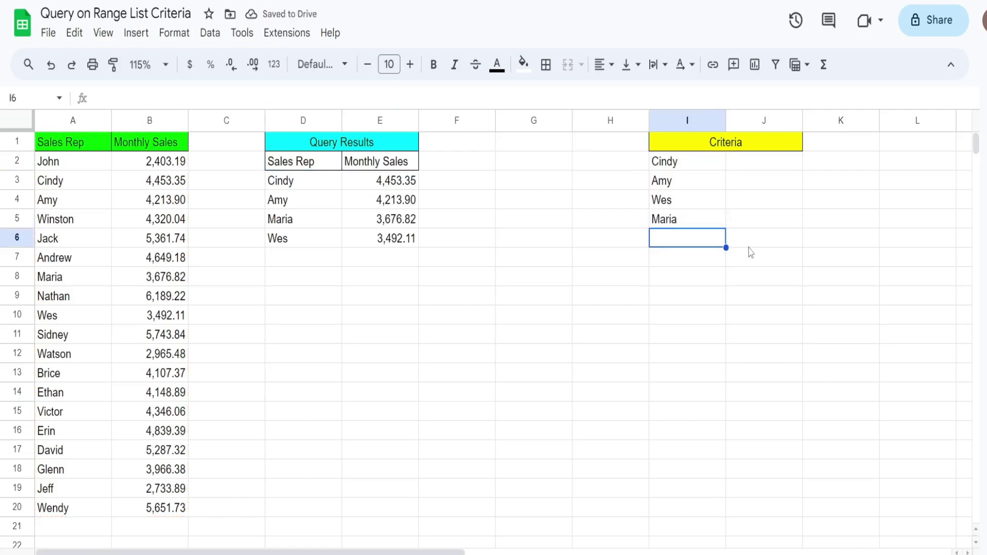
left_click(708, 166)
left_click_drag(708, 166, 780, 262)
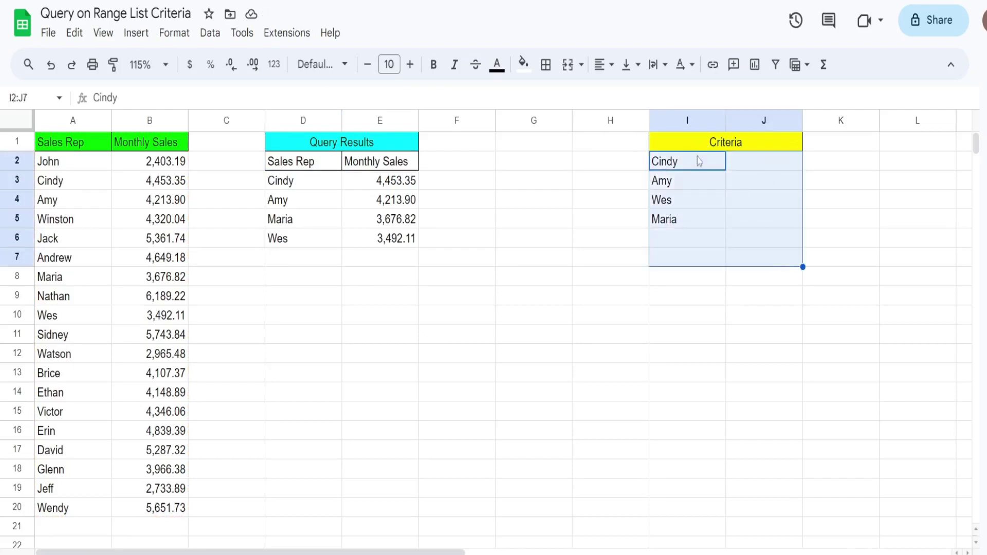
Change the JOIN range in D2's formula from I2:I8 to Flatten(I2:J8).
left_click(307, 166)
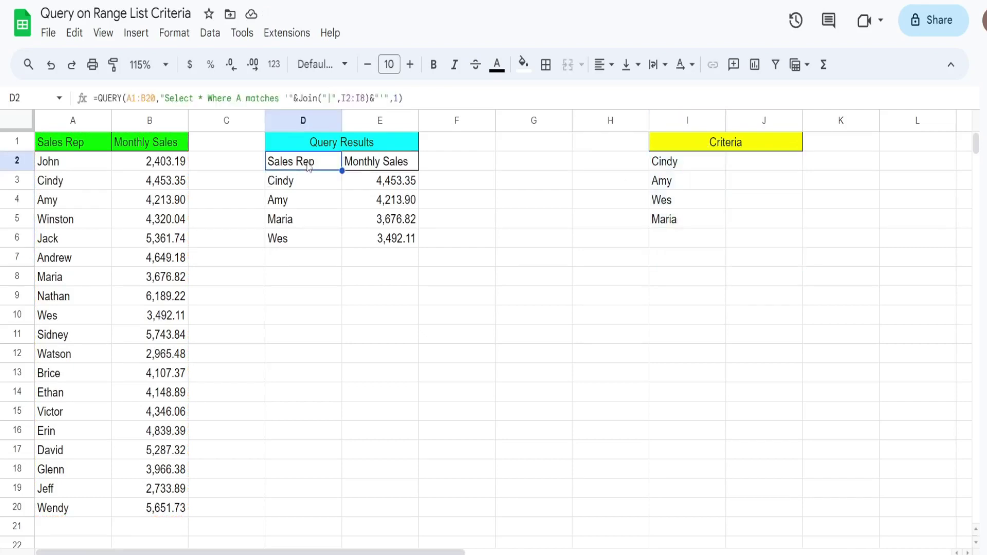
double_click(307, 164)
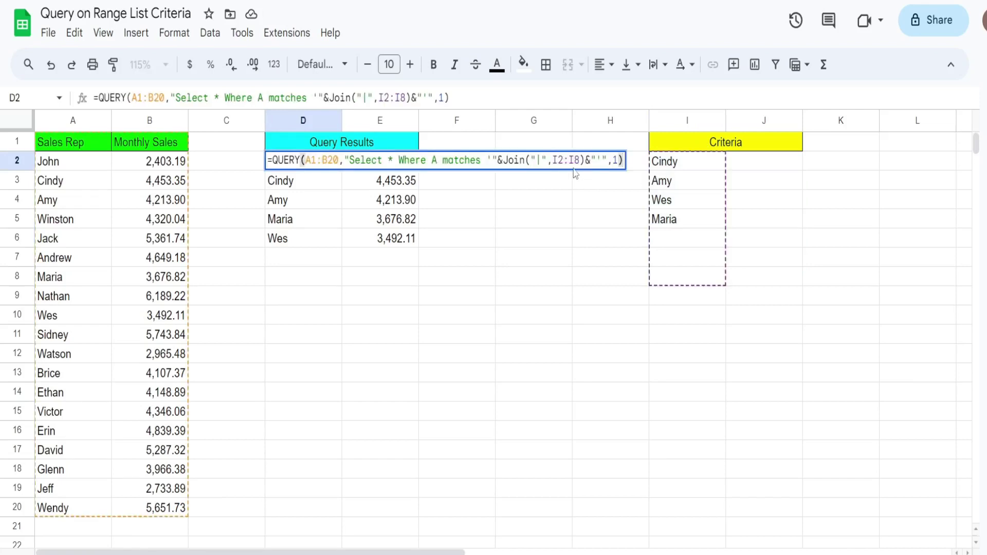
left_click_drag(553, 161, 581, 161)
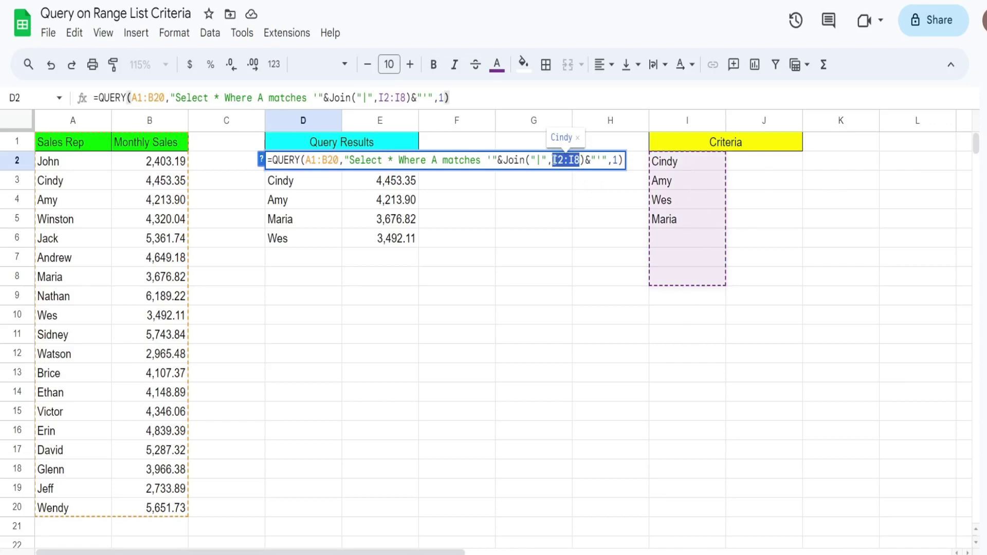
left_click(574, 160)
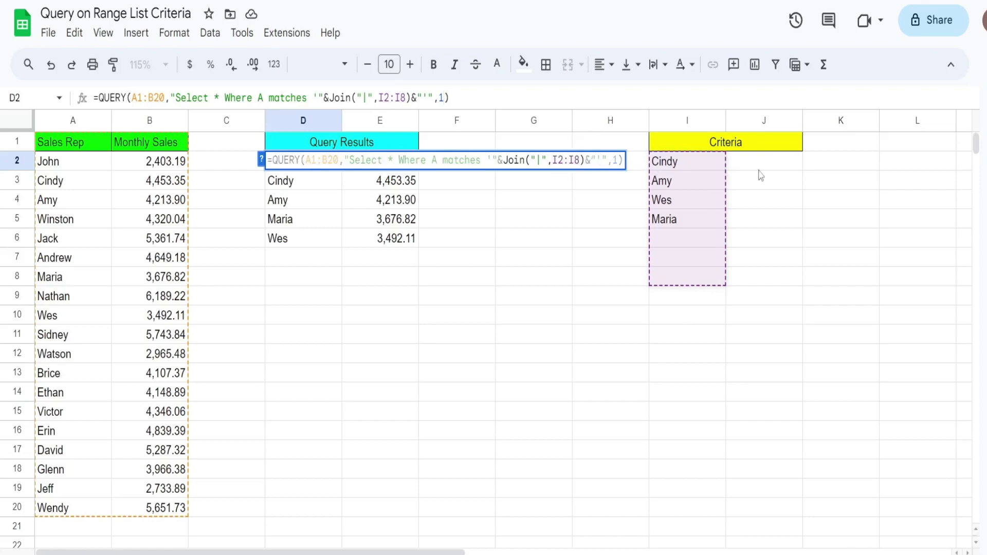
key("BackSpace")
type("J")
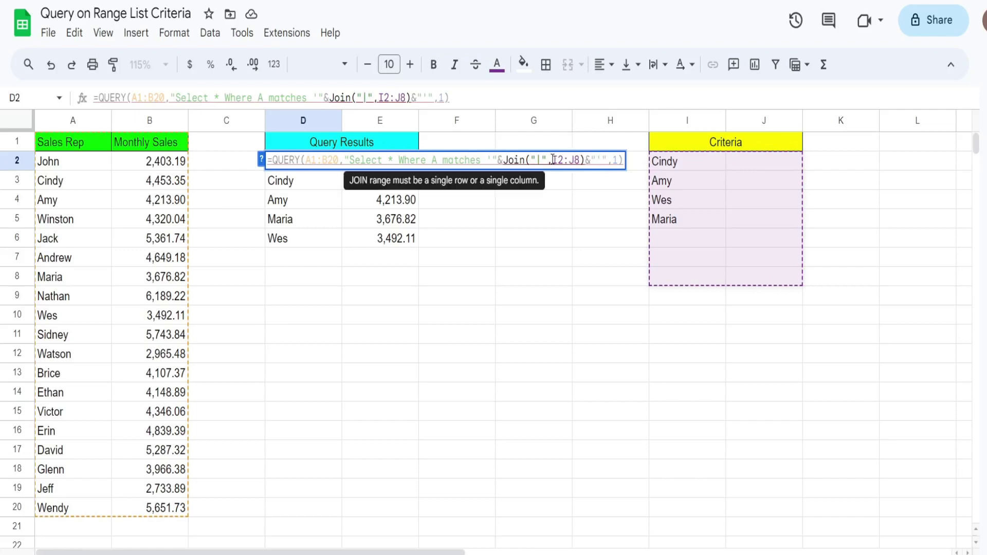
type("Fl")
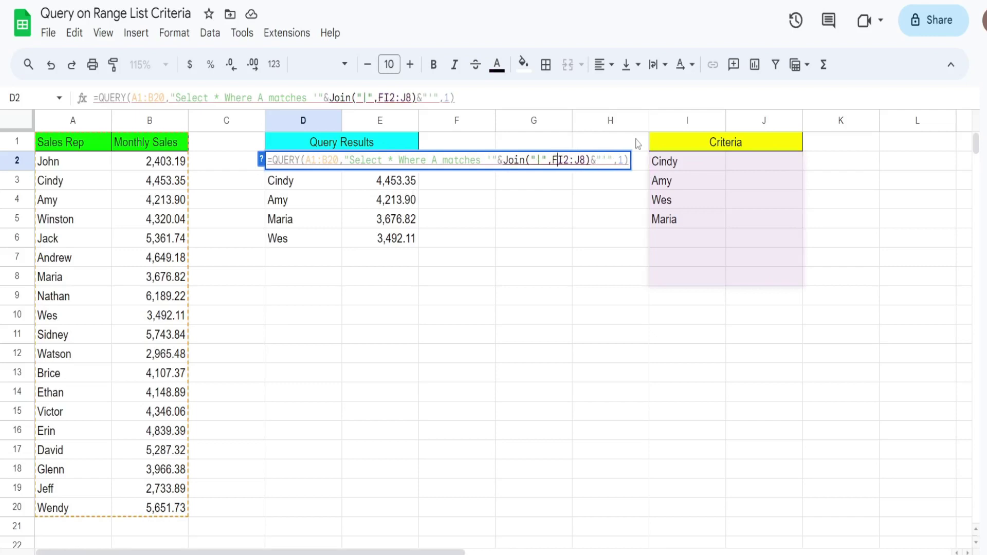
type("atten(")
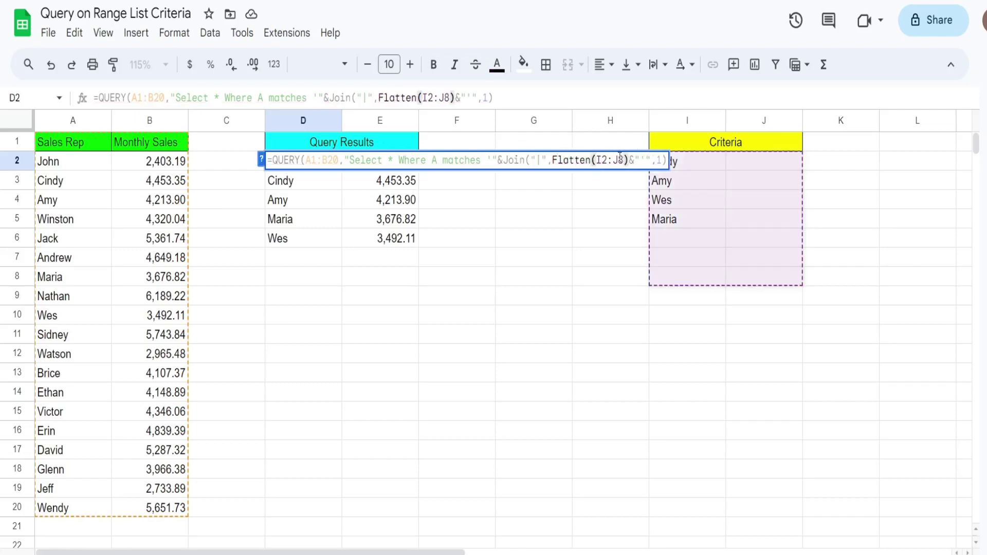
left_click(624, 160)
type(")")
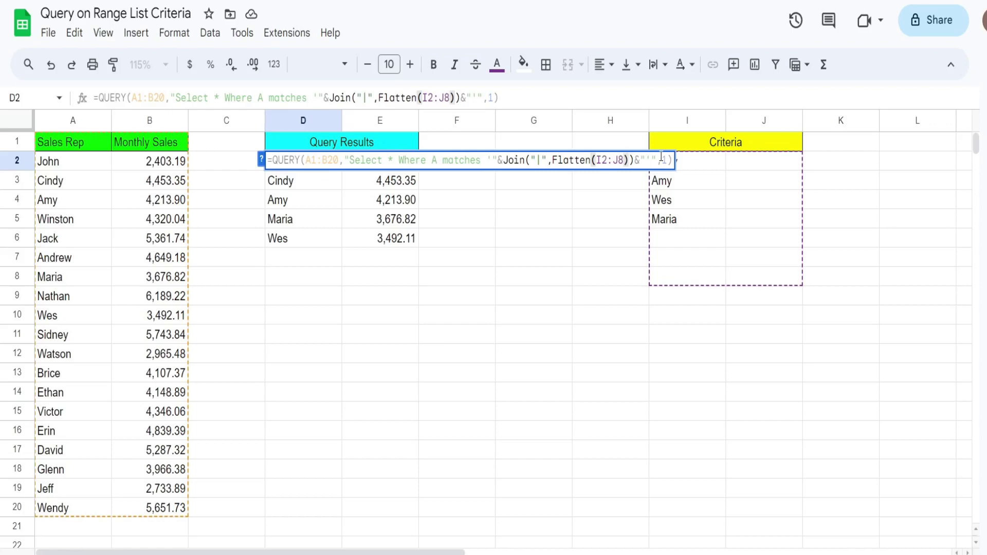
Commit the Flatten formula, then add David in J2 and Jeff in J3.
key("Return")
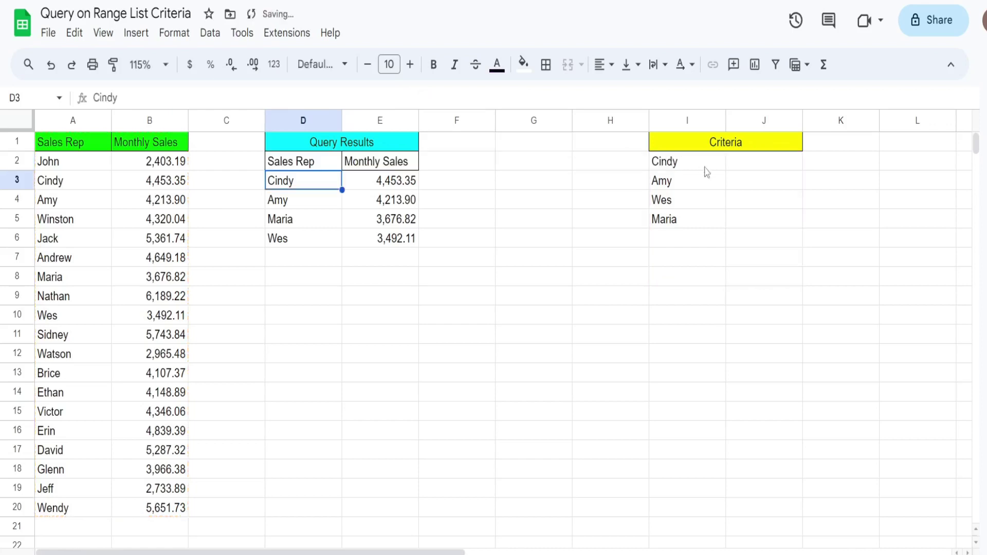
left_click(770, 166)
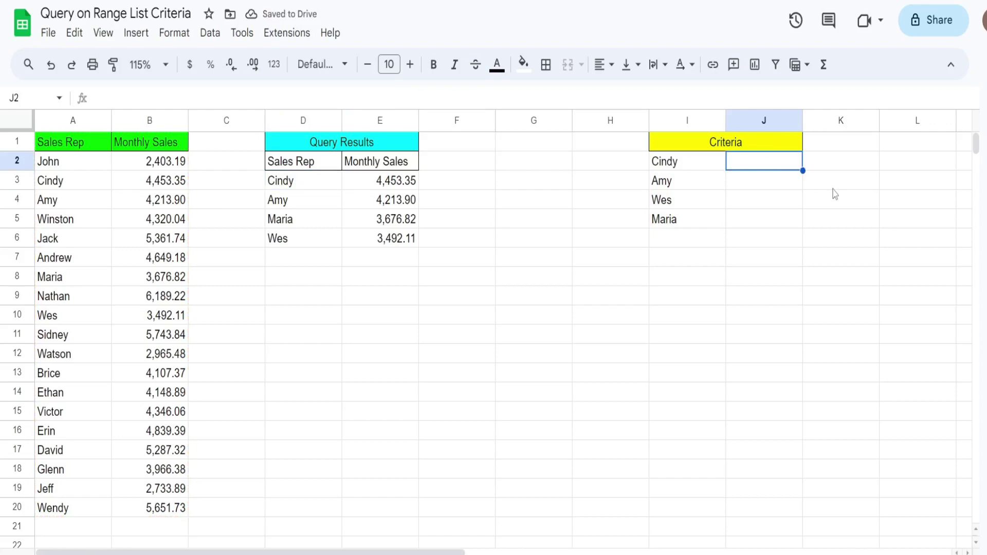
type("David")
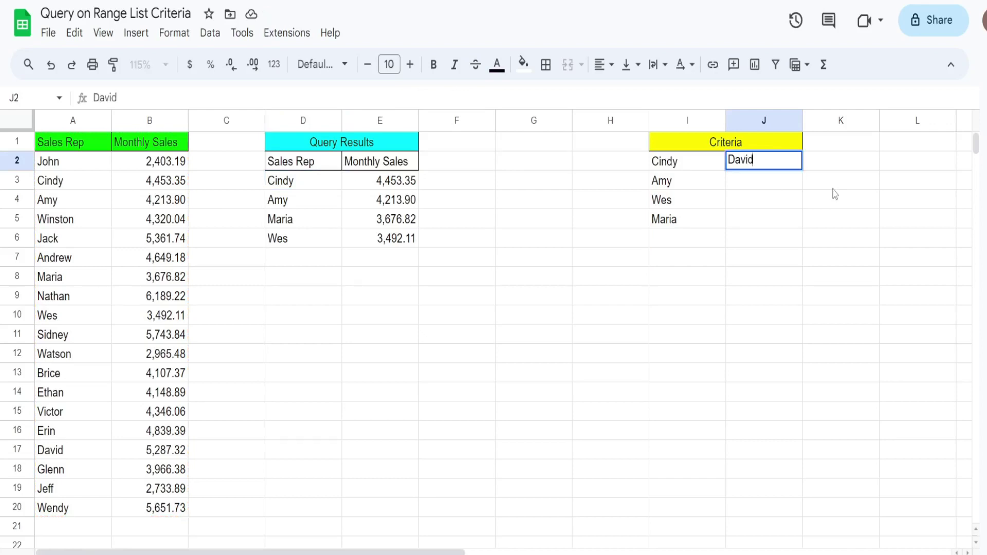
key("Return")
type("Jeff")
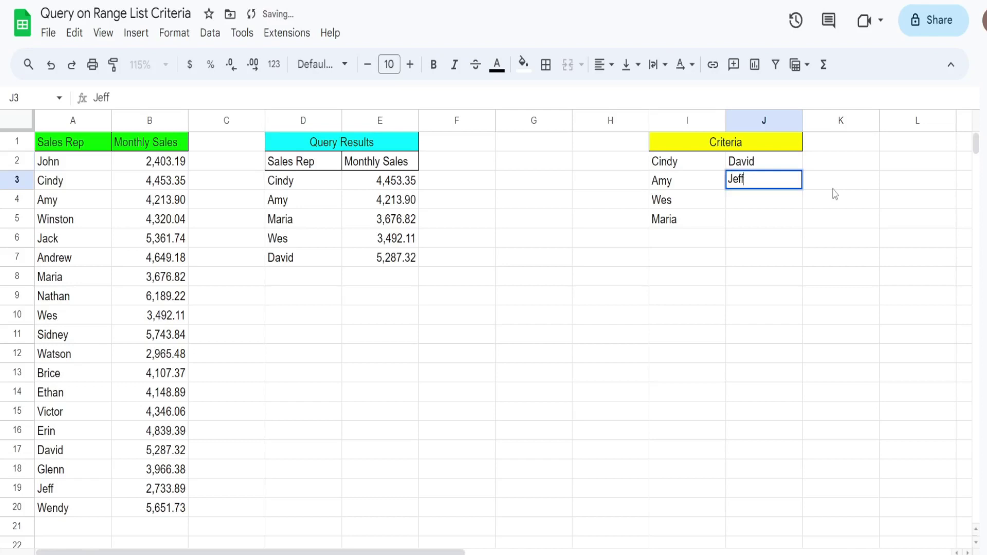
key("Return")
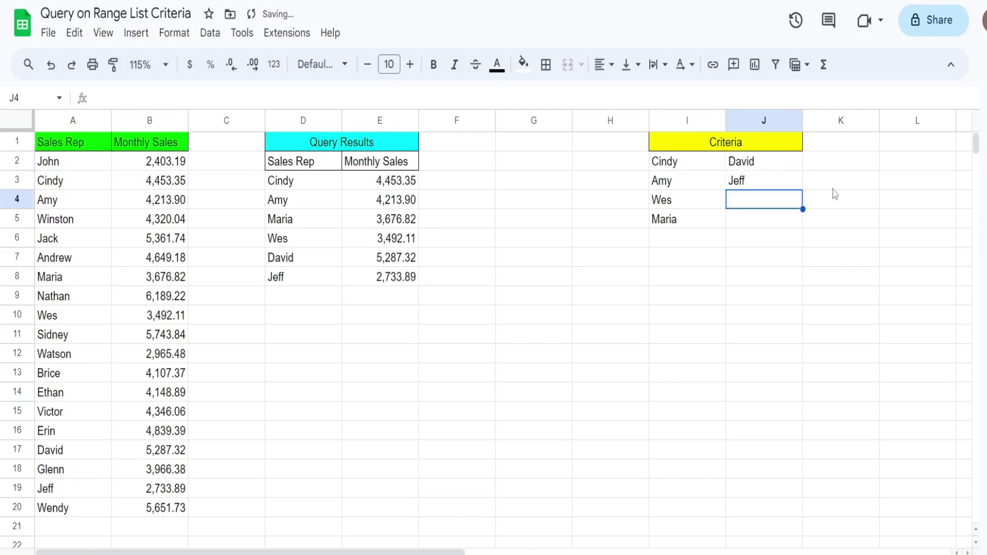